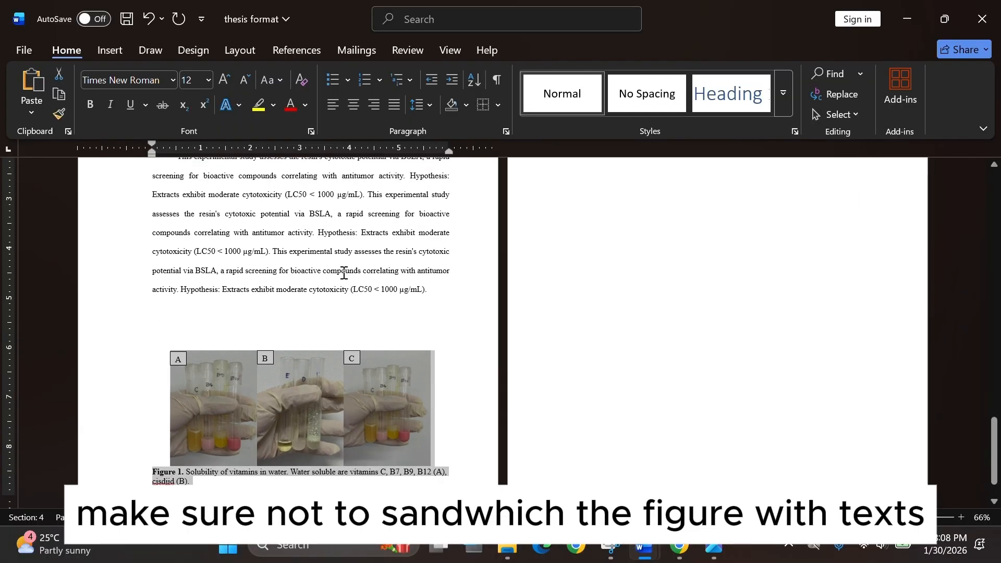
Examine how Figure 1 and its caption sit on the page below the body paragraph
click(431, 342)
scroll(428, 384, up, 5)
scroll(538, 294, up, 5)
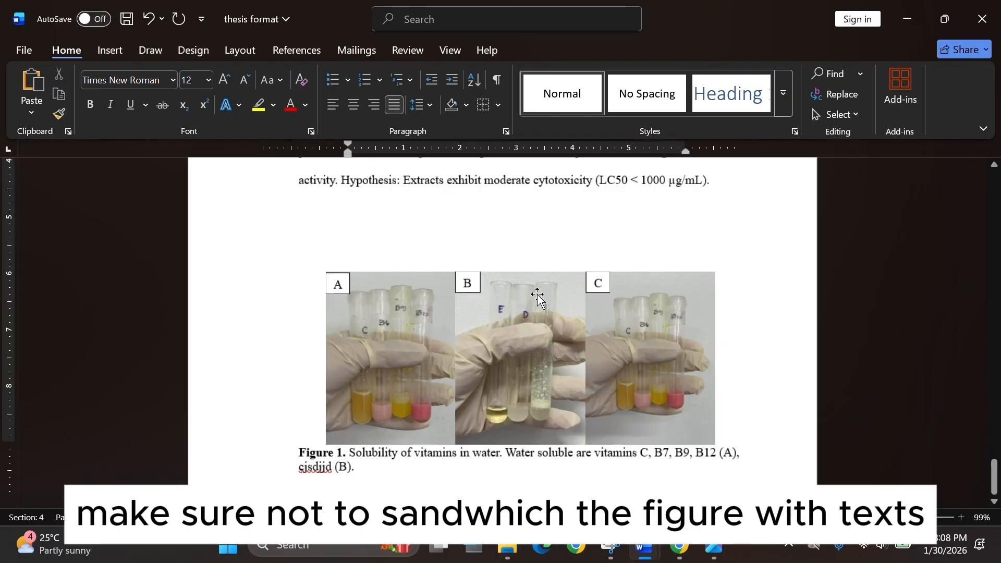
scroll(539, 295, down, 5)
scroll(539, 294, up, 2)
scroll(539, 295, down, 1)
scroll(482, 438, down, 2)
scroll(424, 462, up, 1)
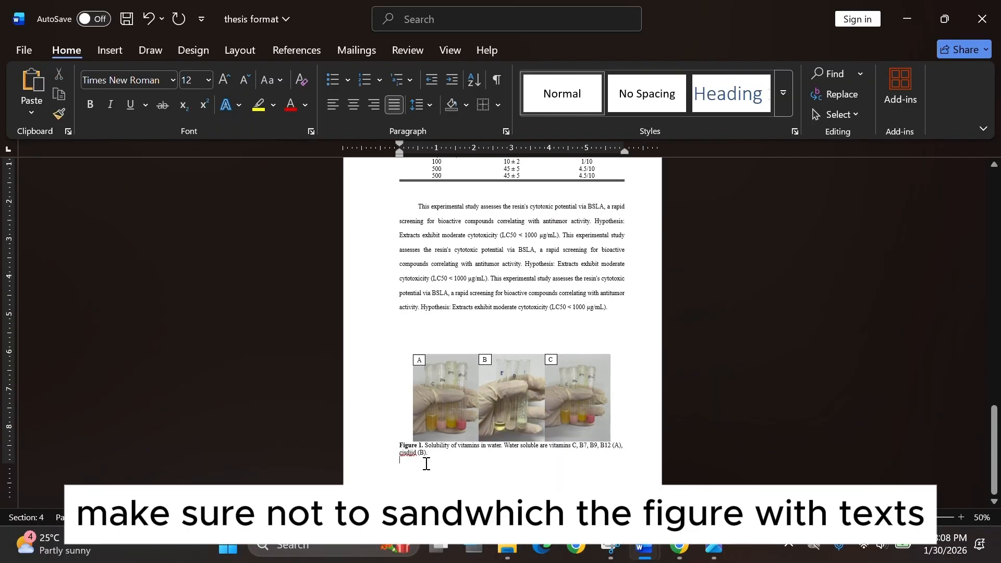
Insert a page break after the Figure 1 caption and paste a copy of the figure and caption onto the new page
key(ctrl+Return)
scroll(427, 469, up, 3)
key(ctrl+v)
click(590, 219)
click(568, 344)
scroll(446, 376, up, 1)
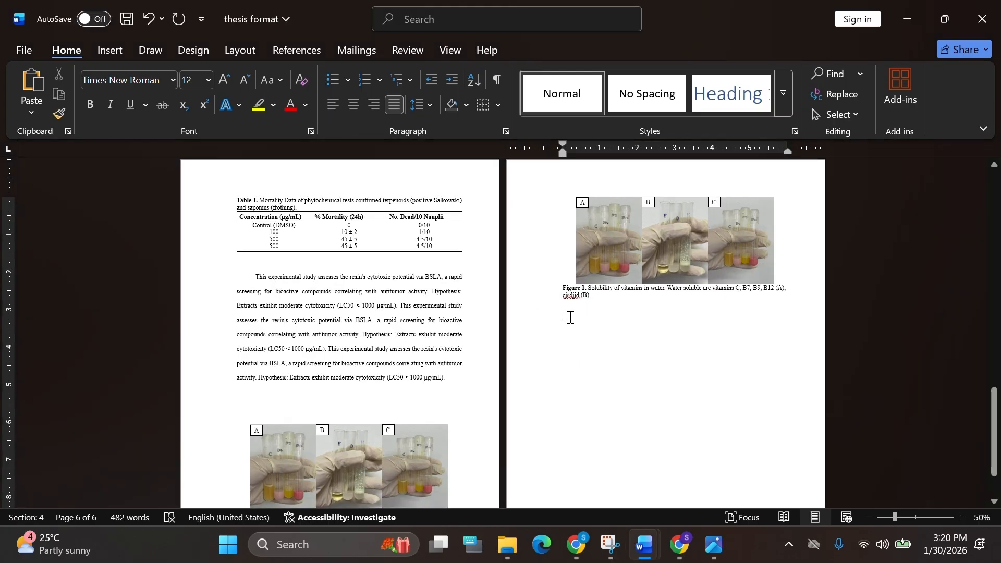
Examine the spacing between Table 1, the body paragraph, Figure 1 and the sample text below its caption
scroll(569, 317, up, 6)
click(440, 287)
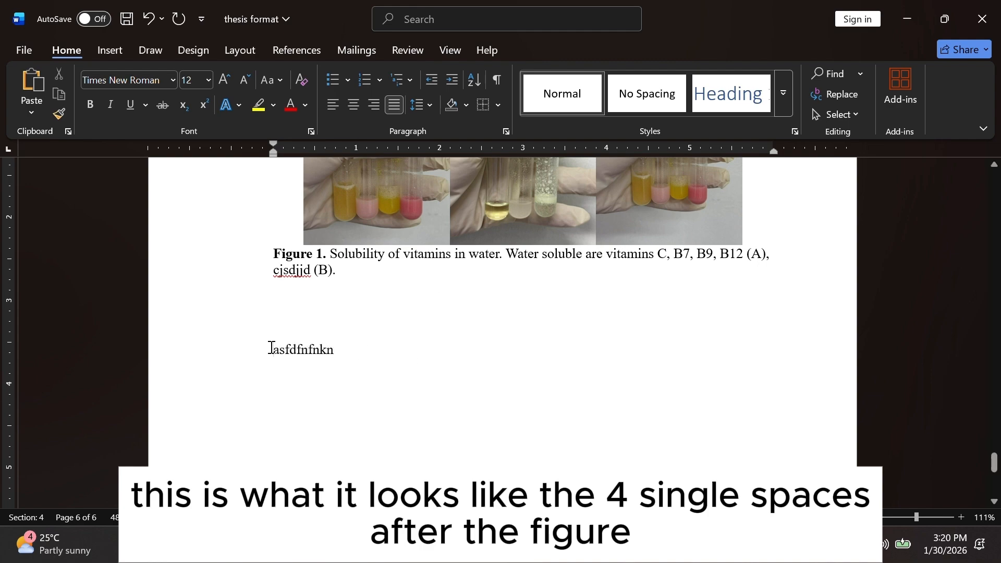
scroll(365, 318, up, 3)
scroll(358, 271, down, 4)
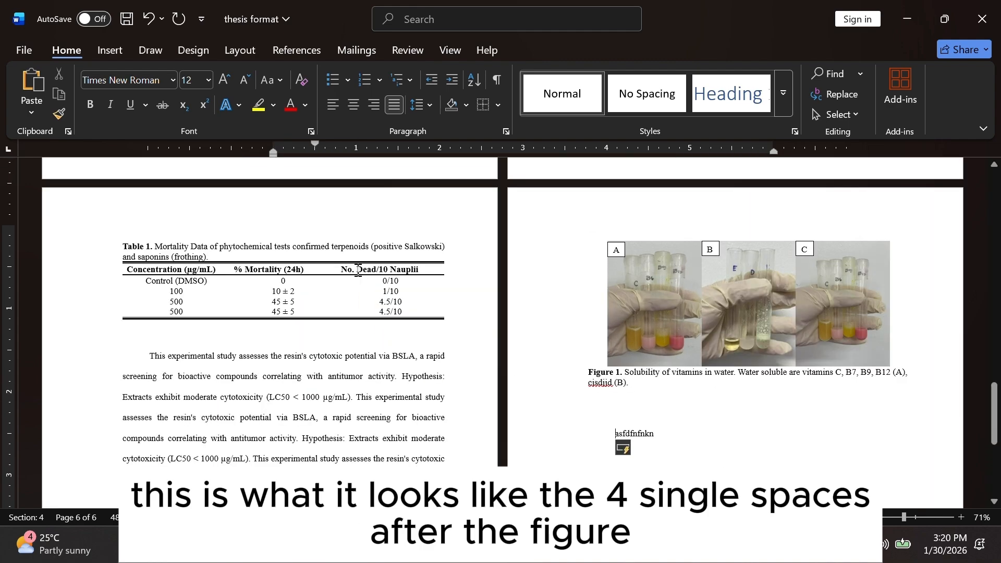
scroll(348, 342, down, 3)
scroll(350, 342, up, 1)
scroll(350, 342, up, 2)
scroll(688, 338, up, 1)
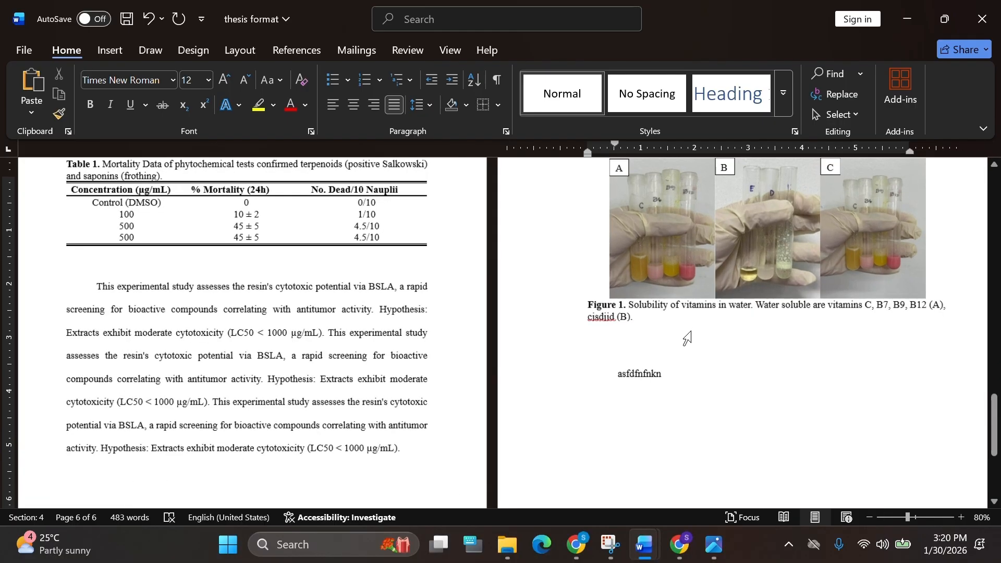
scroll(616, 268, down, 5)
scroll(482, 420, up, 10)
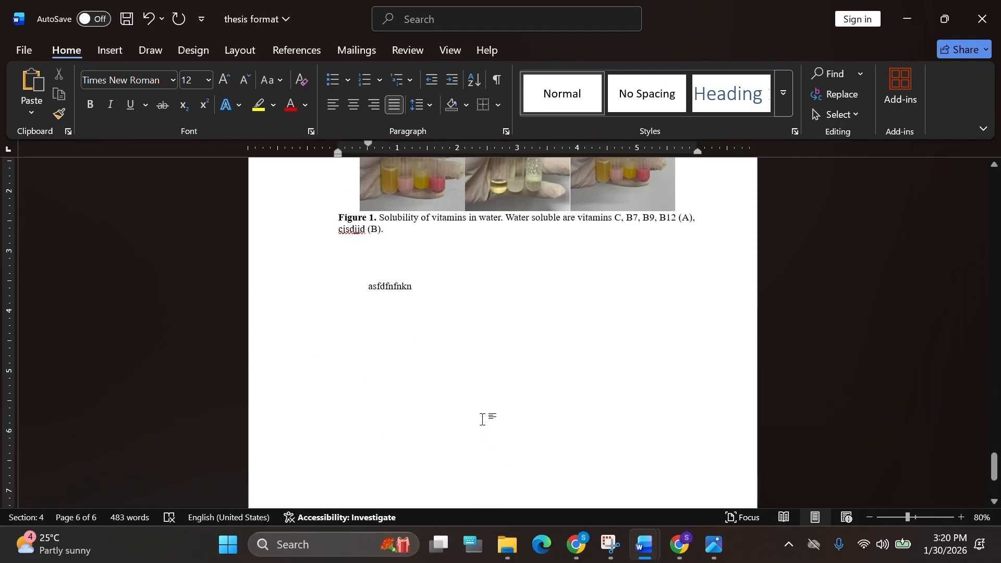
scroll(483, 420, down, 3)
scroll(484, 419, up, 5)
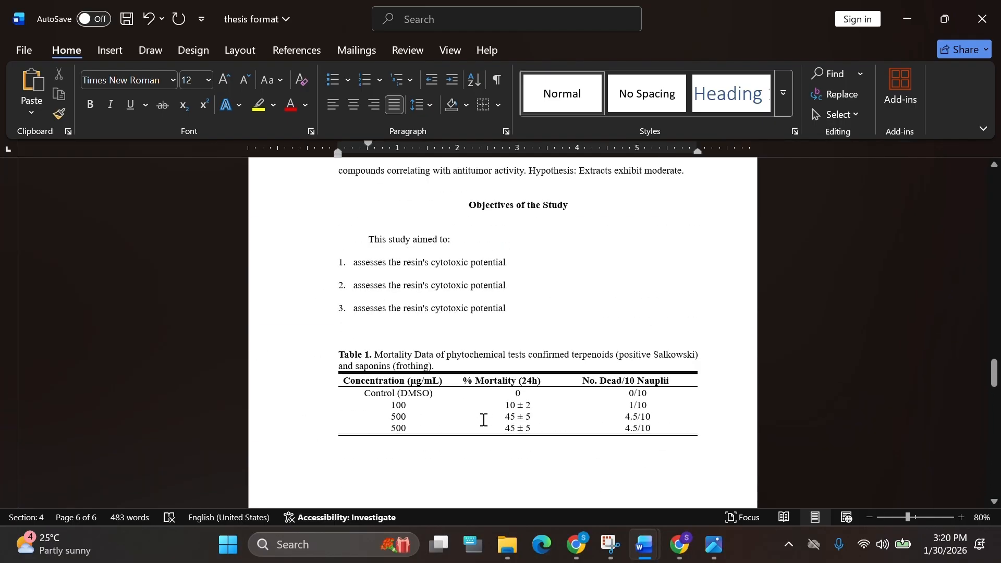
scroll(483, 420, down, 6)
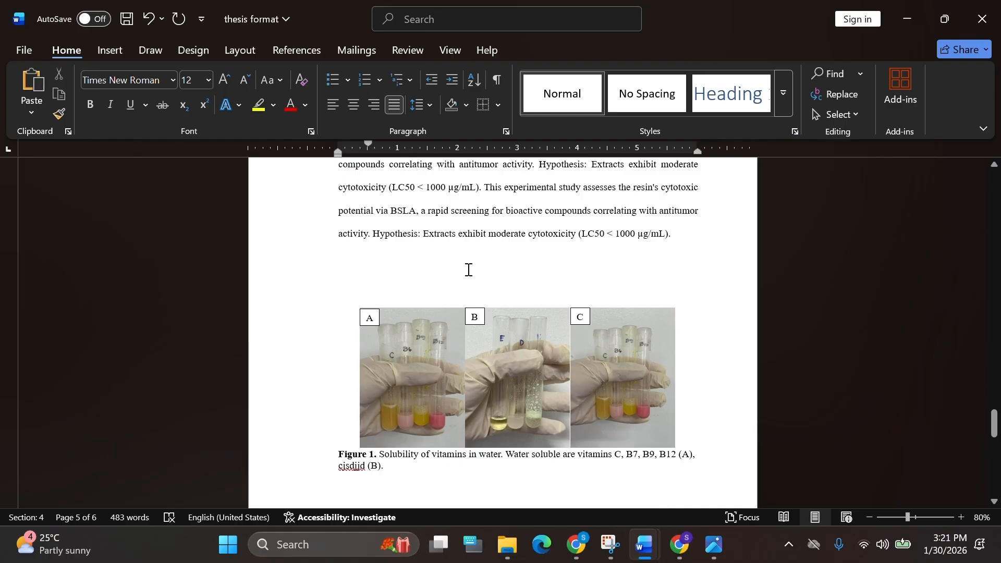
Copy the body paragraph starting "This experimental study assesses" and paste it above the Figure 1 copy on the last page
scroll(592, 251, up, 2)
scroll(592, 250, down, 7)
scroll(592, 250, up, 6)
drag(683, 307, 380, 177)
key(ctrl+c)
scroll(417, 250, down, 7)
click(366, 316)
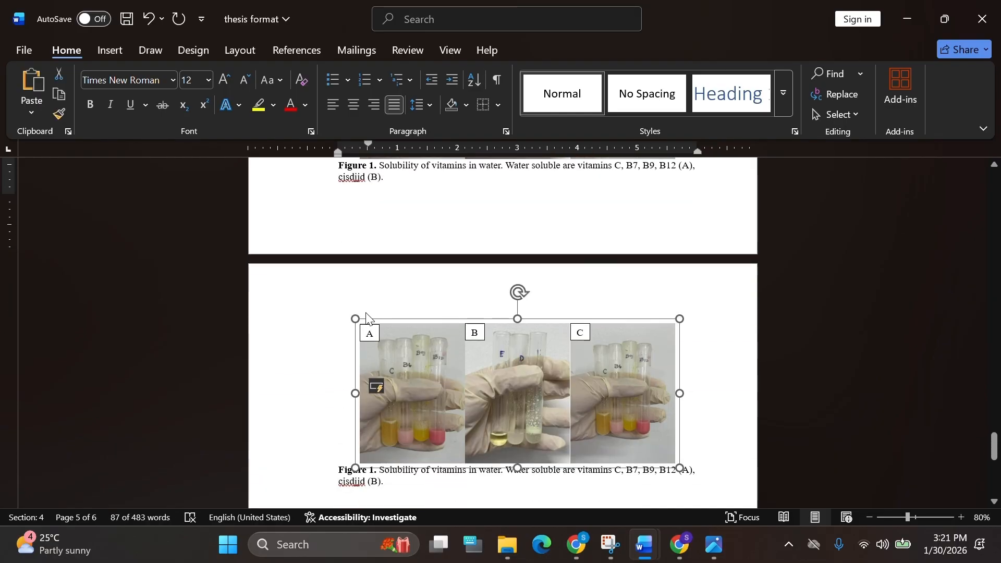
click(594, 190)
key(ctrl+v)
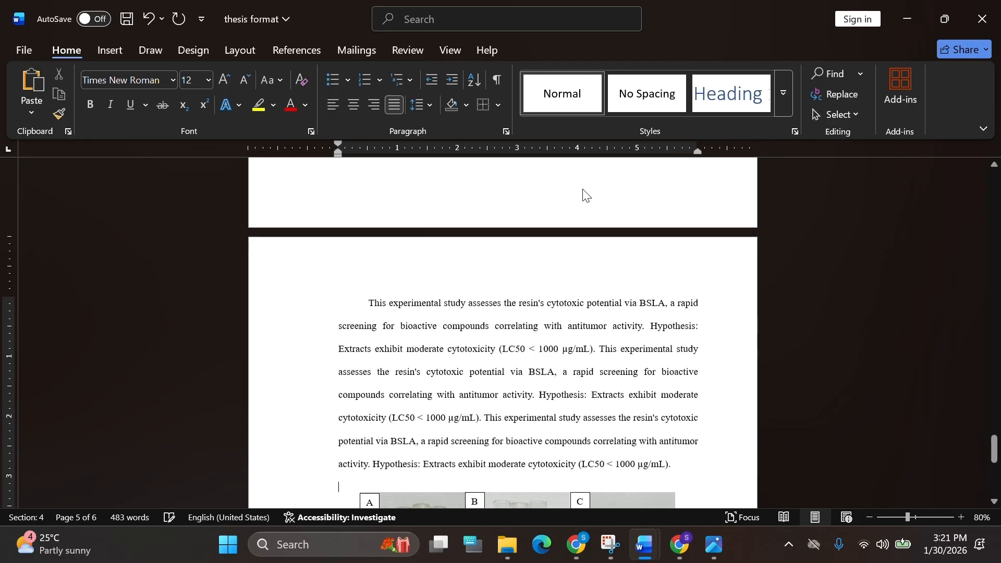
Replace the sample text "asfdfnfnkn" below the caption with the copied paragraph, and add a blank line above the figure
scroll(537, 351, down, 5)
key(ctrl+v)
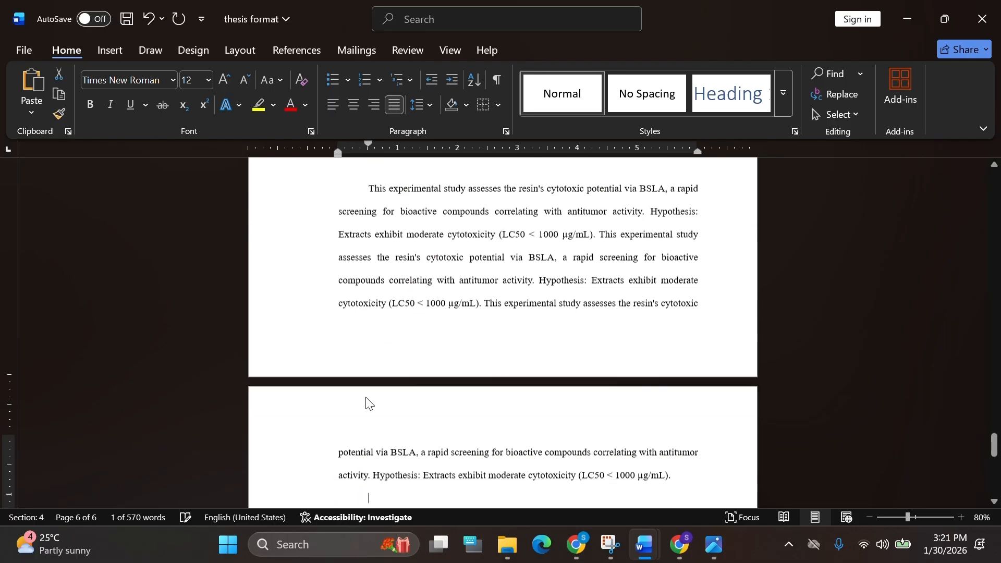
scroll(469, 391, up, 8)
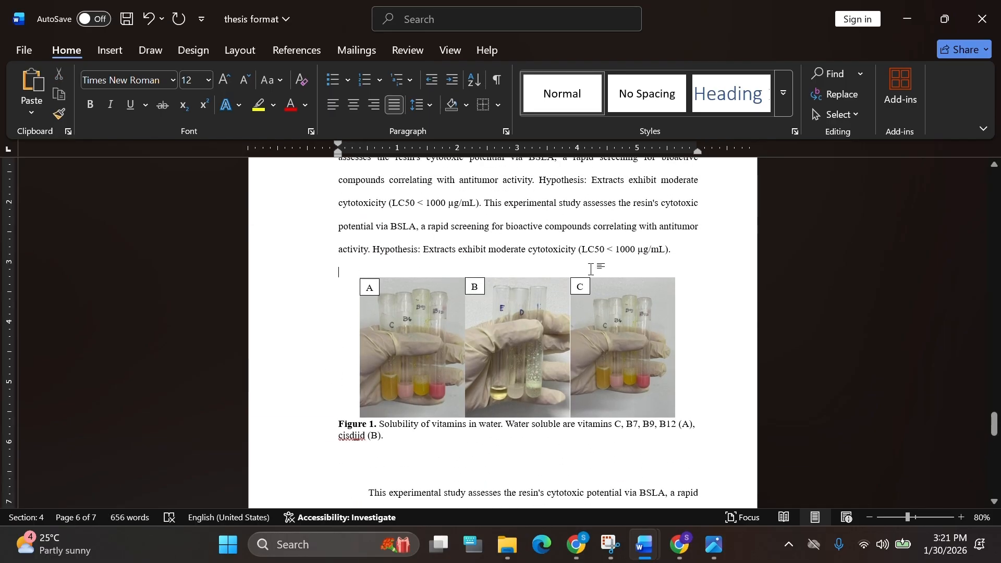
key(Return)
scroll(627, 253, down, 2)
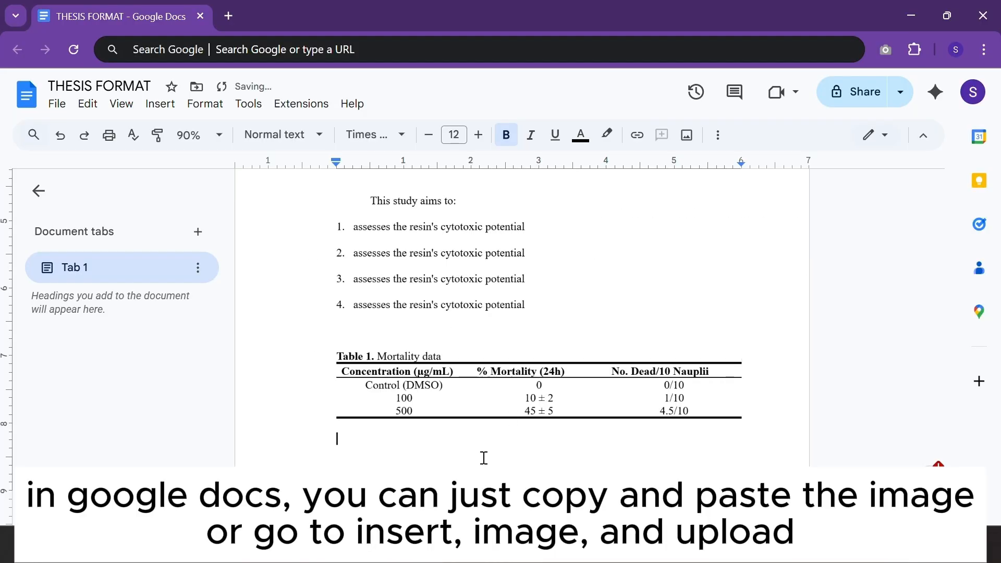
Try pasting the copied test-tube photo below Table 1 in the Google Docs THESIS FORMAT document, and undo it
key(ctrl+v)
key(ctrl+v)
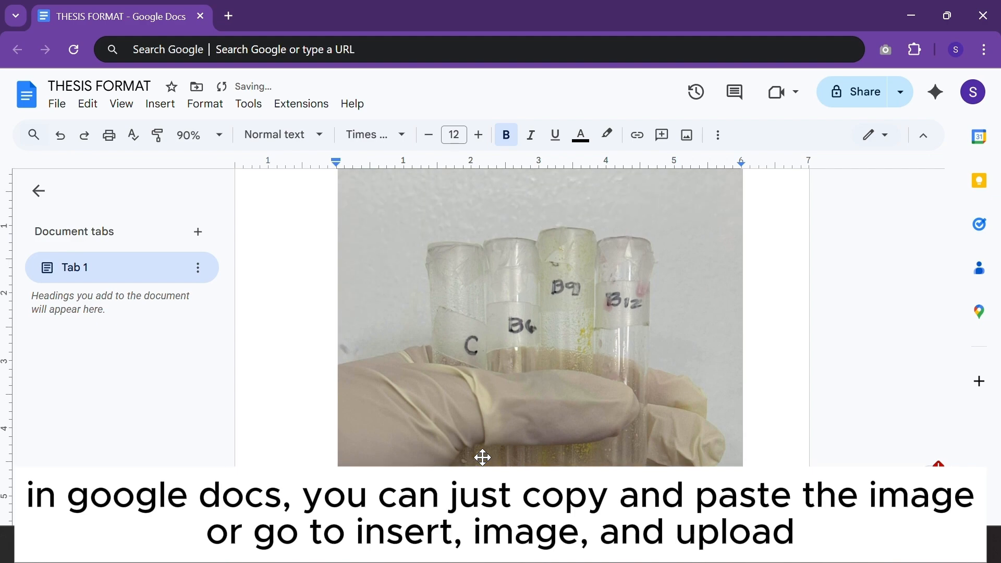
click(486, 416)
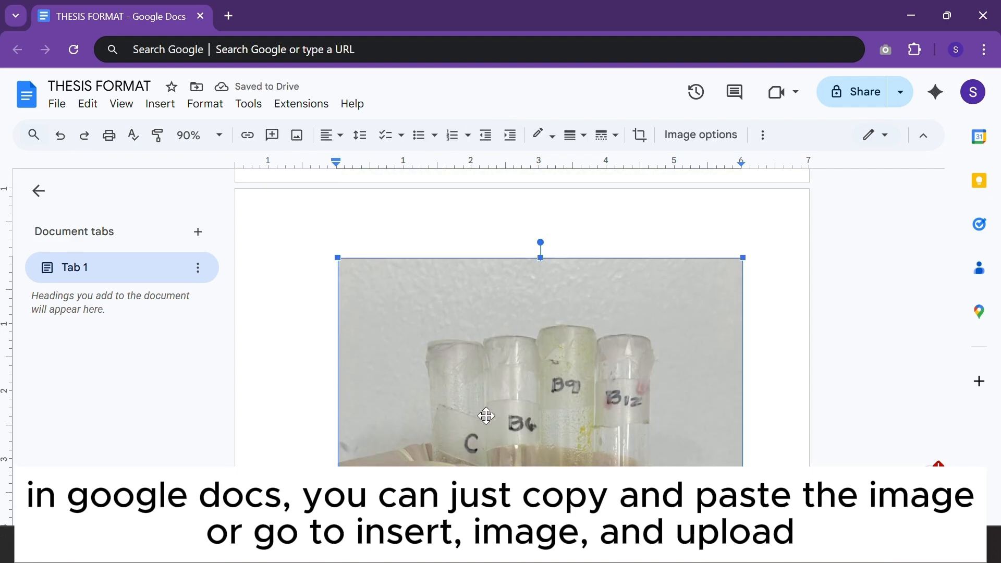
key(ctrl+z)
key(ctrl+z)
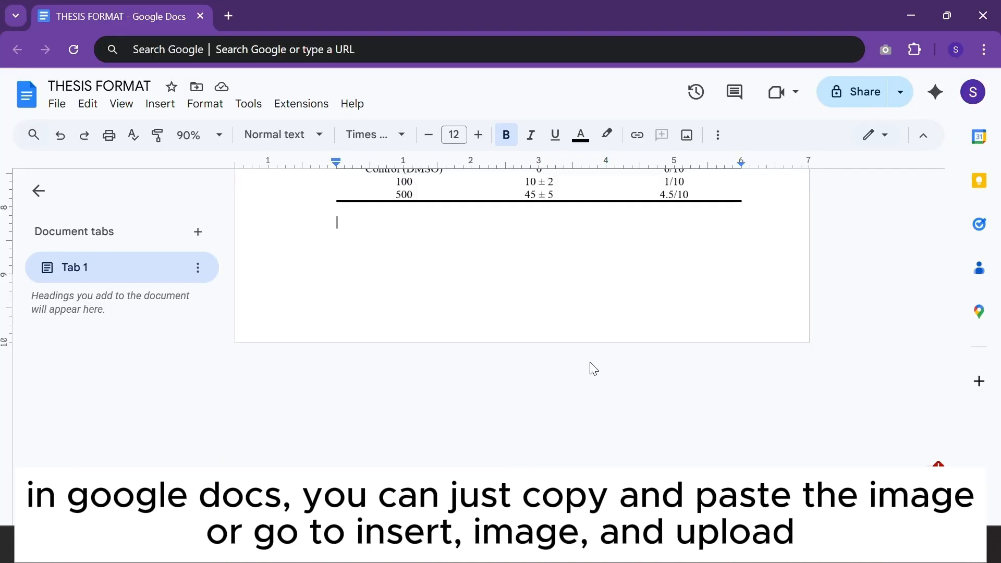
Upload the test-tube photo whose file name starts with 617798796 from the Downloads folder onto the page after Table 1
scroll(545, 312, up, 3)
scroll(537, 262, up, 5)
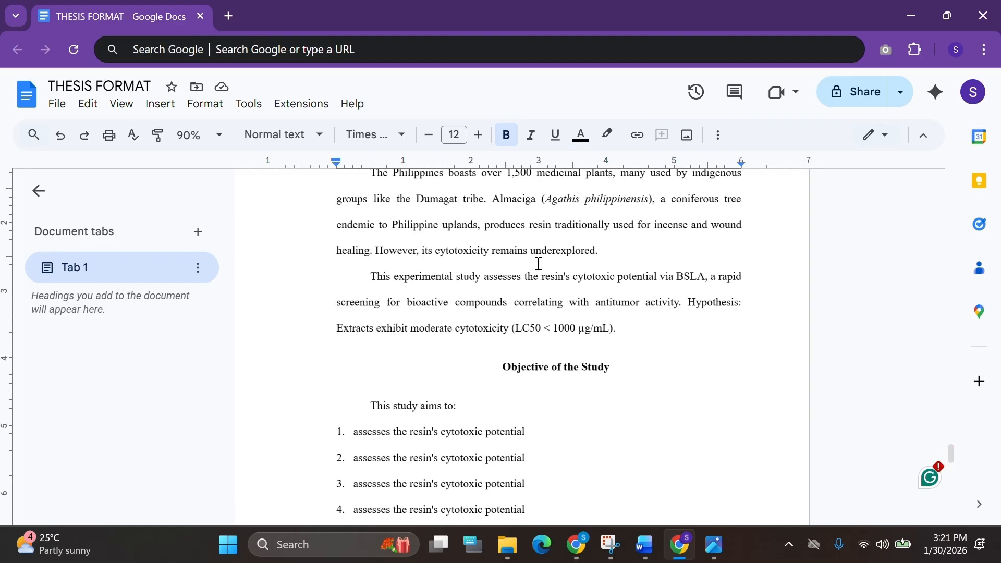
scroll(536, 261, down, 6)
scroll(387, 340, down, 2)
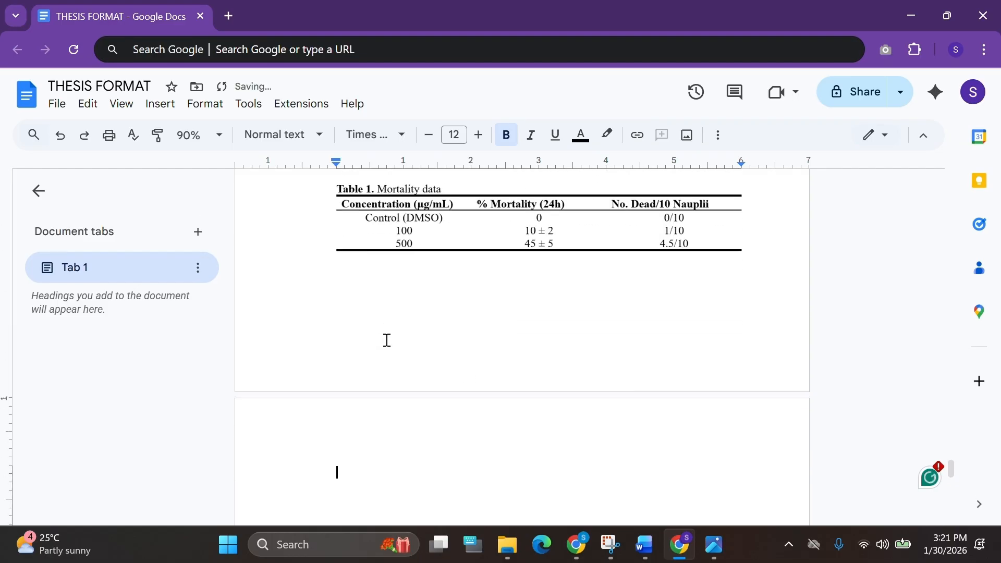
click(161, 104)
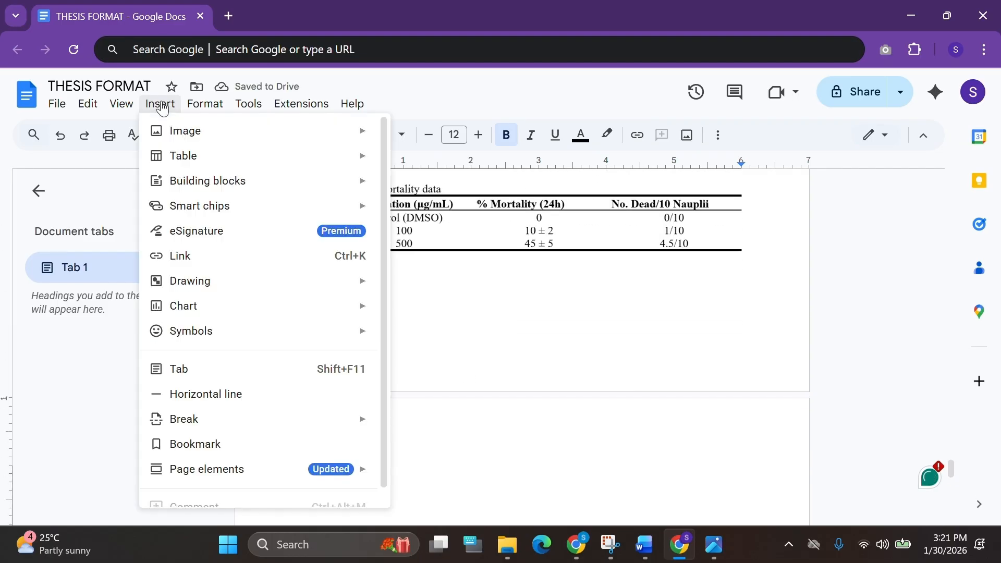
click(196, 108)
click(196, 105)
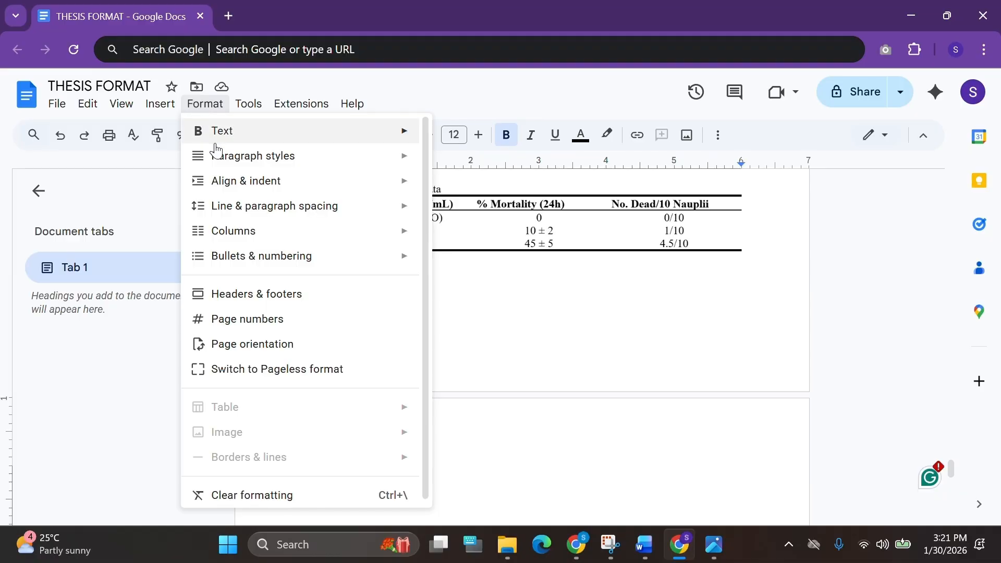
click(167, 108)
click(167, 108)
mouse_move(192, 141)
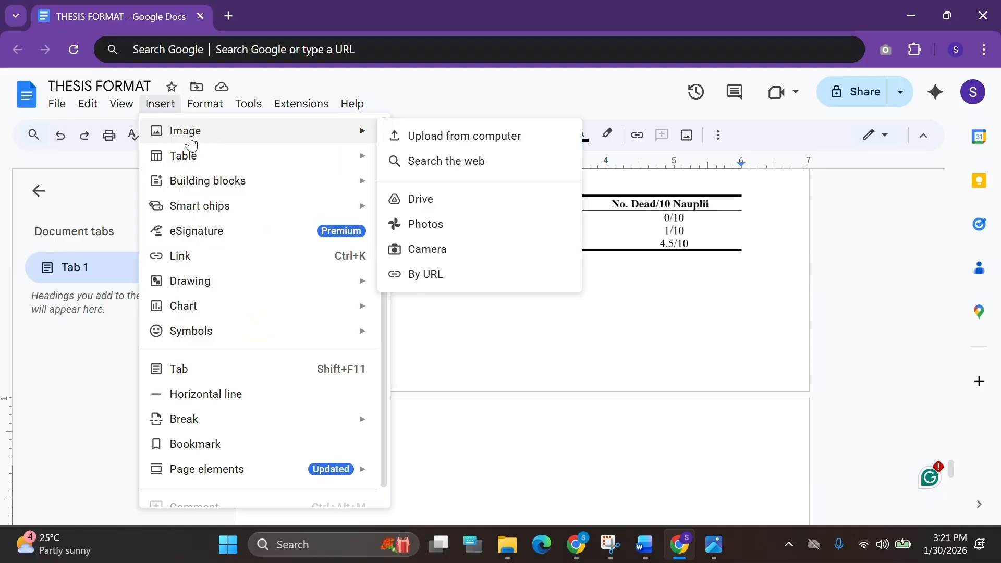
click(429, 137)
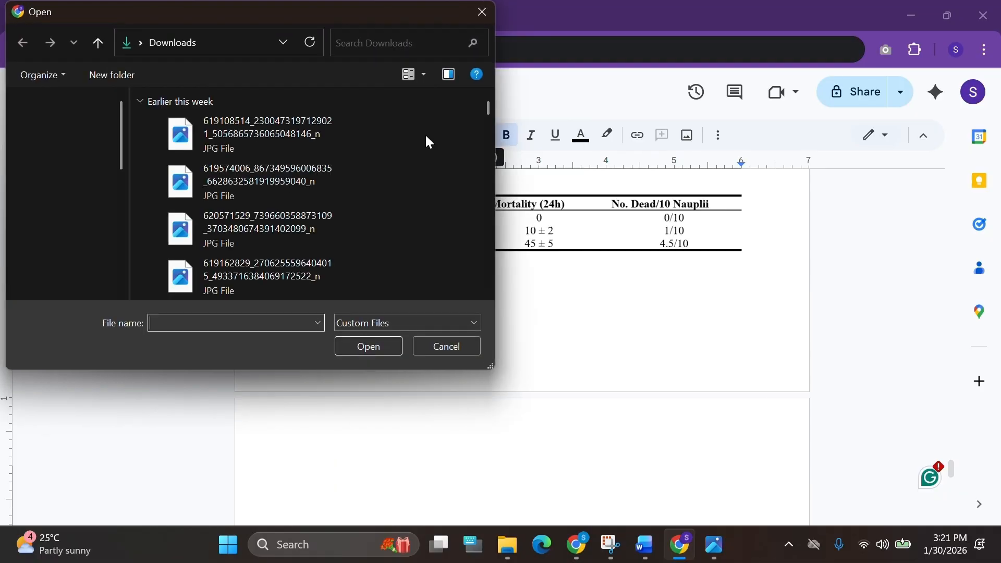
scroll(221, 244, down, 8)
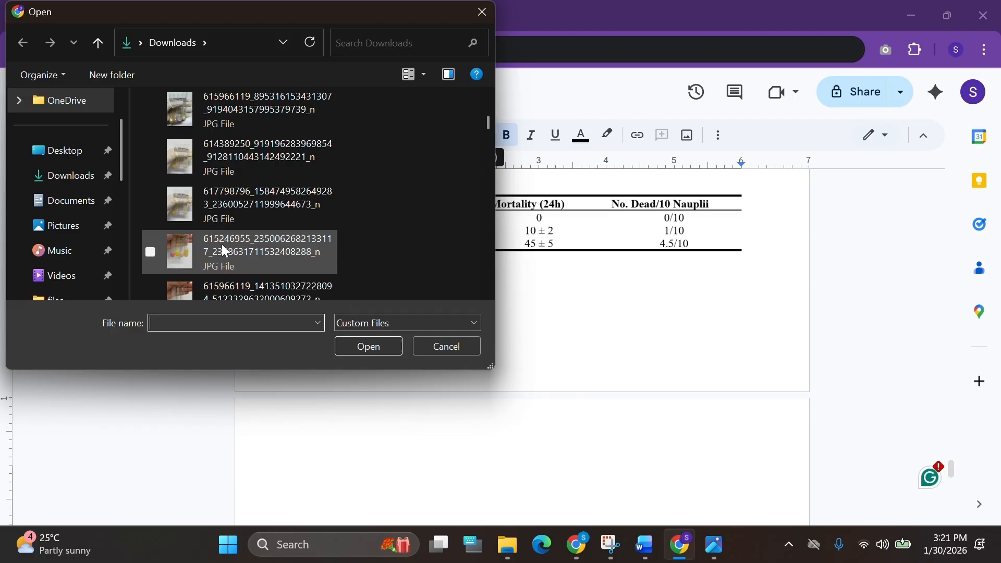
double_click(205, 206)
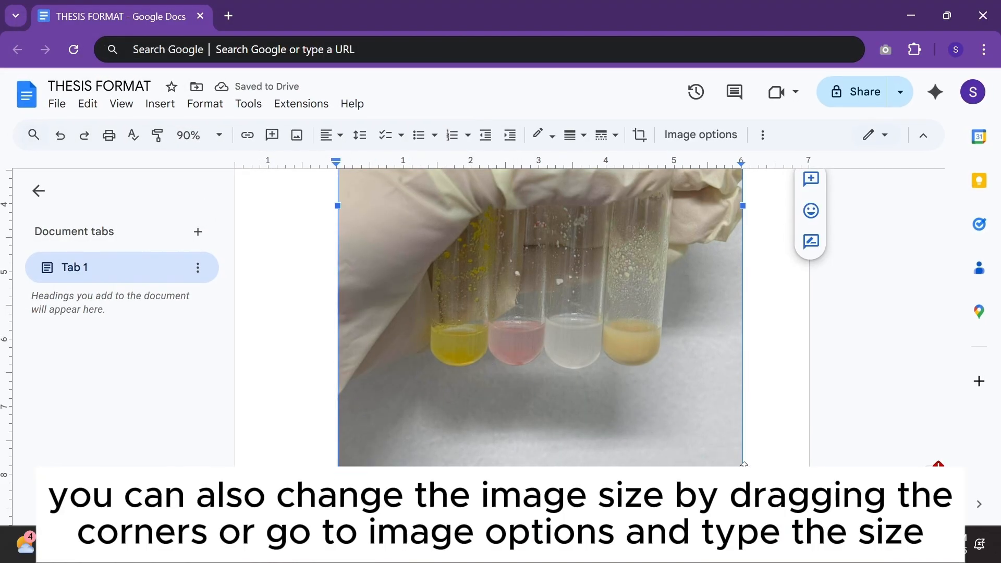
Shrink the inserted photo proportionally to about 3.31 by 4.41 inches
click(745, 476)
click(738, 460)
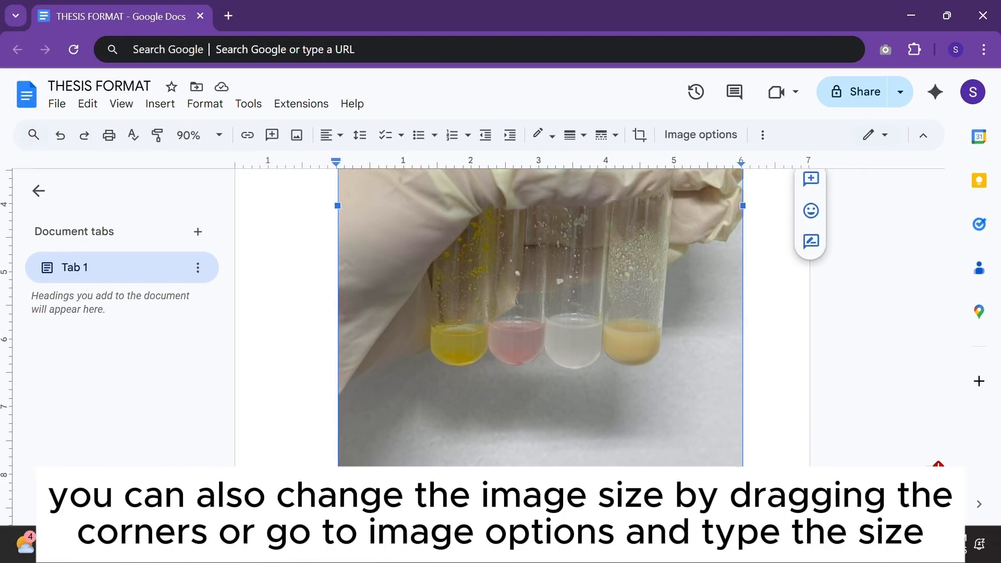
drag(499, 292, 425, 241)
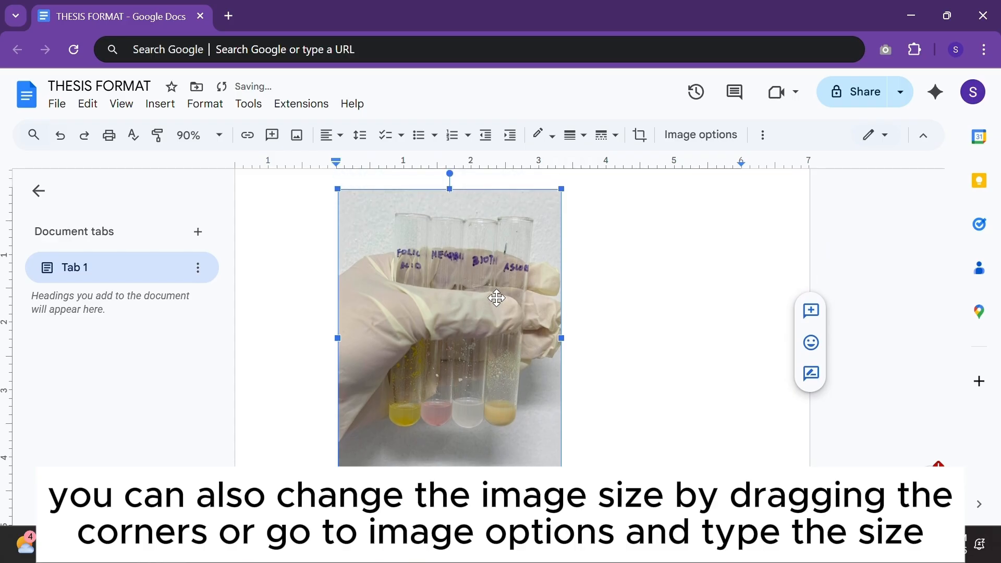
Set the photo's width to 2.35 inches with the aspect ratio locked
click(712, 136)
click(735, 182)
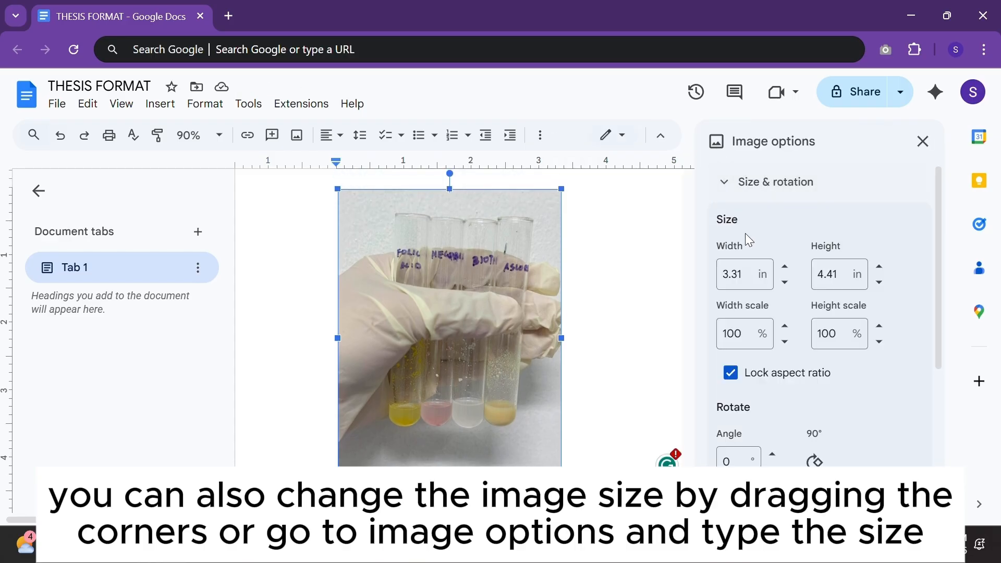
key(BackSpace)
key(BackSpace)
key(BackSpace)
key(BackSpace)
text(2.3)
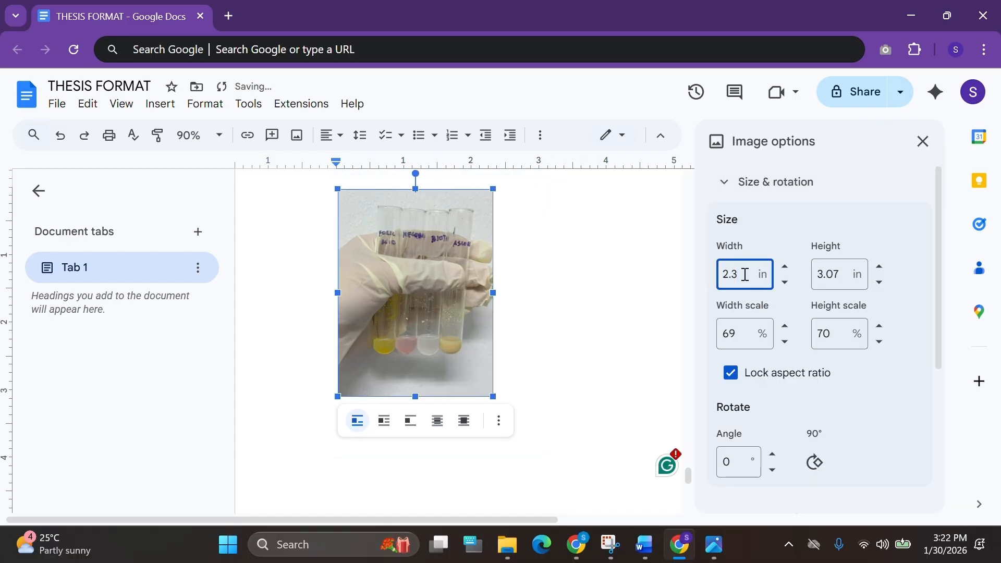
text(5)
click(570, 347)
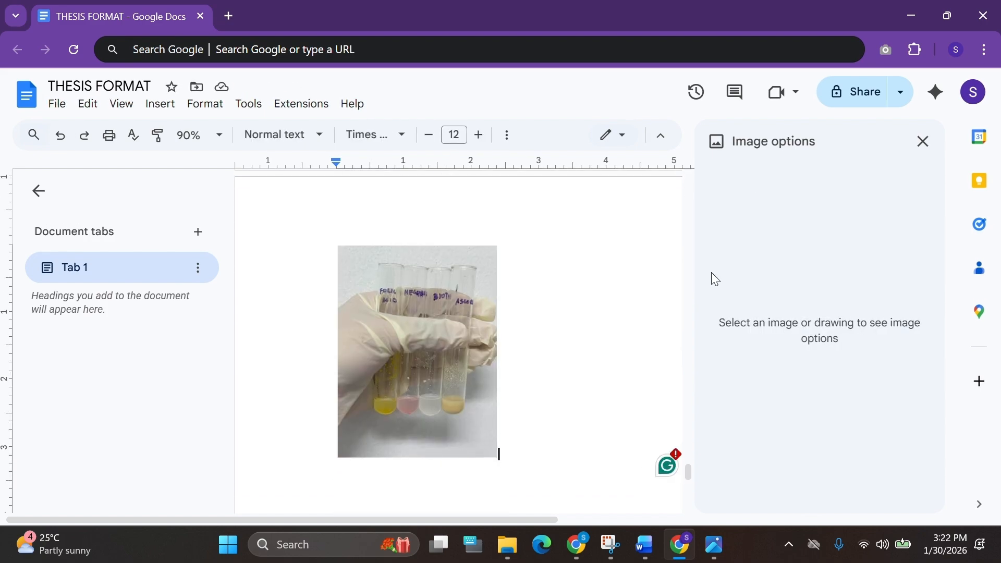
Paste a copy of the resized photo directly beside the original on the same line, and close the image options
click(477, 358)
click(512, 384)
key(ctrl+v)
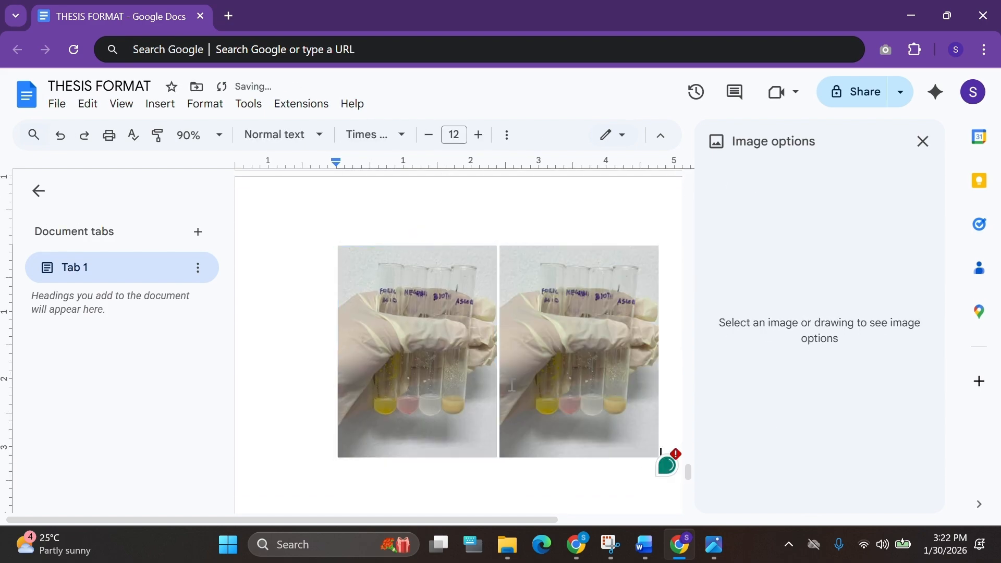
click(928, 151)
Set the text wrapping of the first photo on the page to Wrap text
right_click(445, 368)
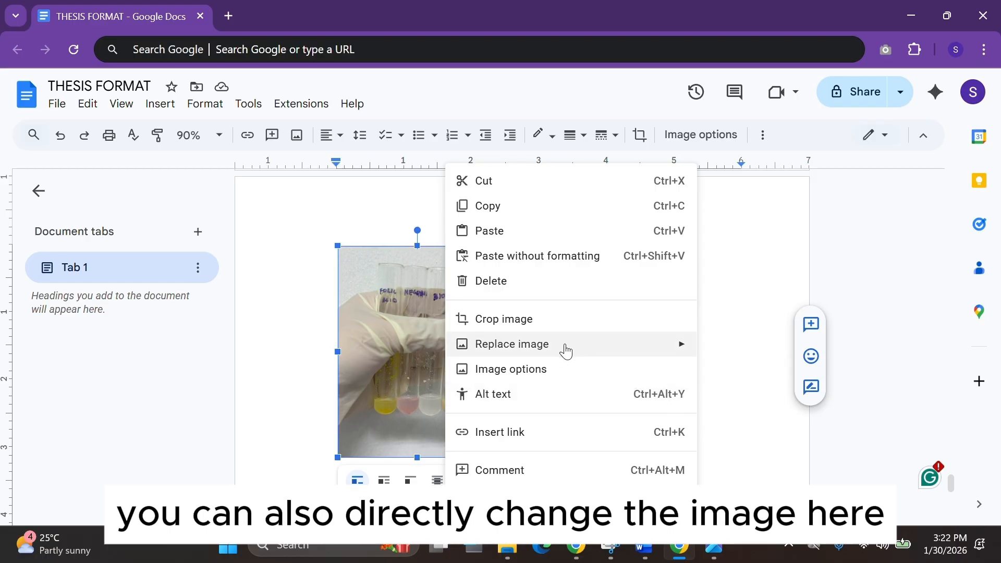
mouse_move(580, 351)
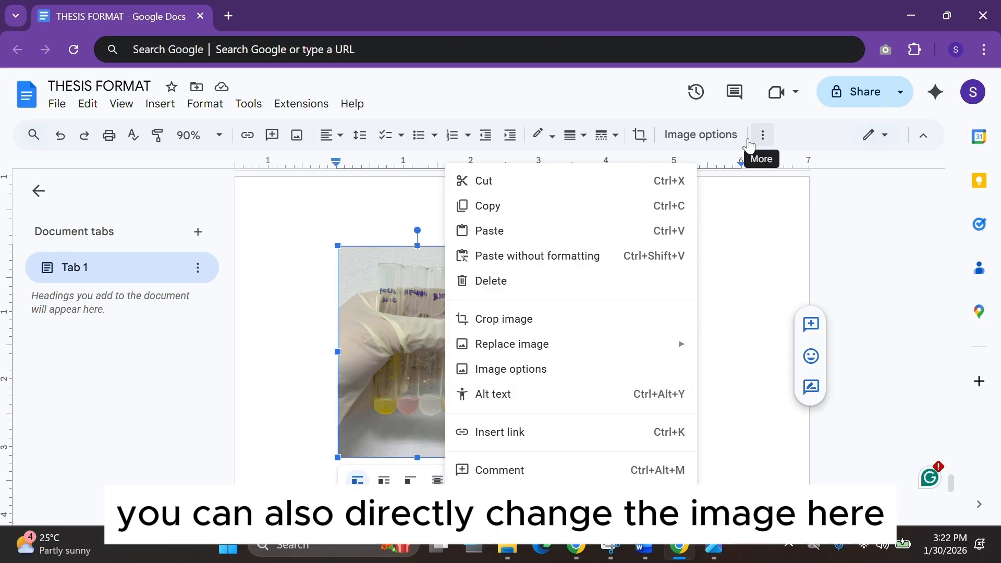
click(709, 137)
click(709, 137)
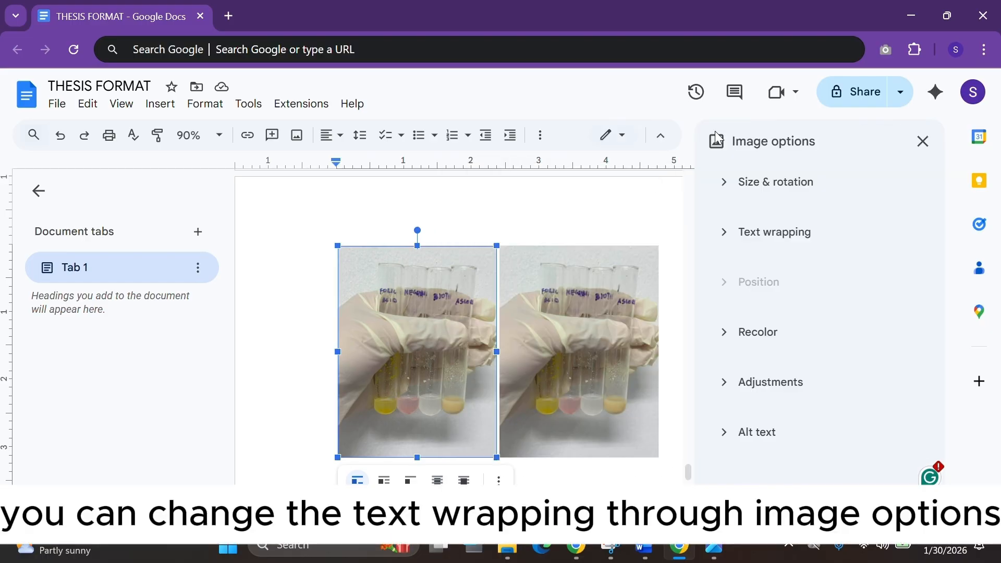
click(746, 240)
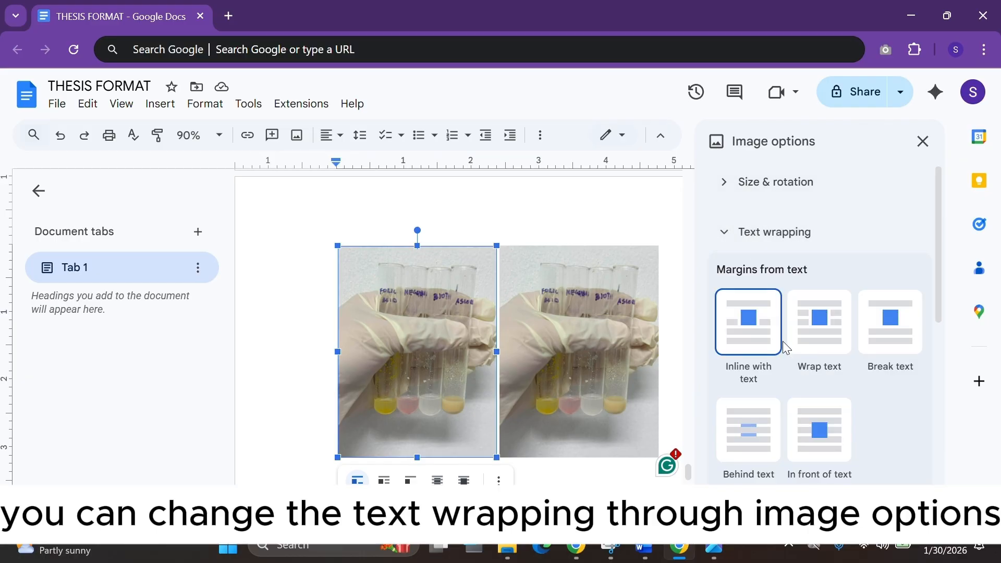
click(822, 330)
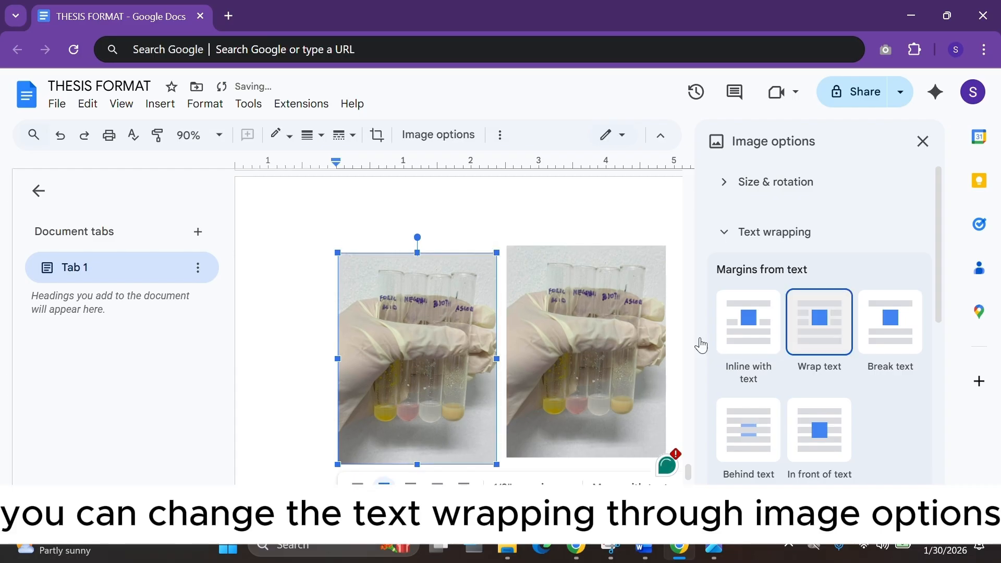
Shrink the first photo proportionally to about 1.6 inches wide and delete the second photo
drag(637, 381, 625, 387)
click(675, 323)
scroll(573, 365, down, 1)
click(453, 381)
drag(496, 452, 447, 386)
click(573, 333)
key(Delete)
click(380, 297)
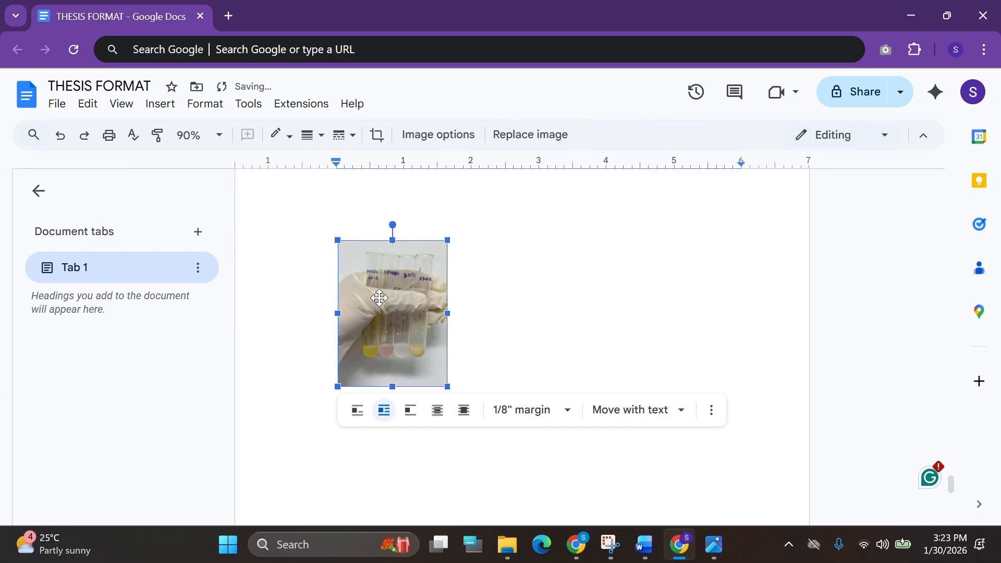
Paste a copy of the shrunken photo flush beside it and set the copy's text wrapping to In front of text
key(ctrl+v)
drag(525, 295, 480, 294)
scroll(483, 289, up, 5)
right_click(357, 315)
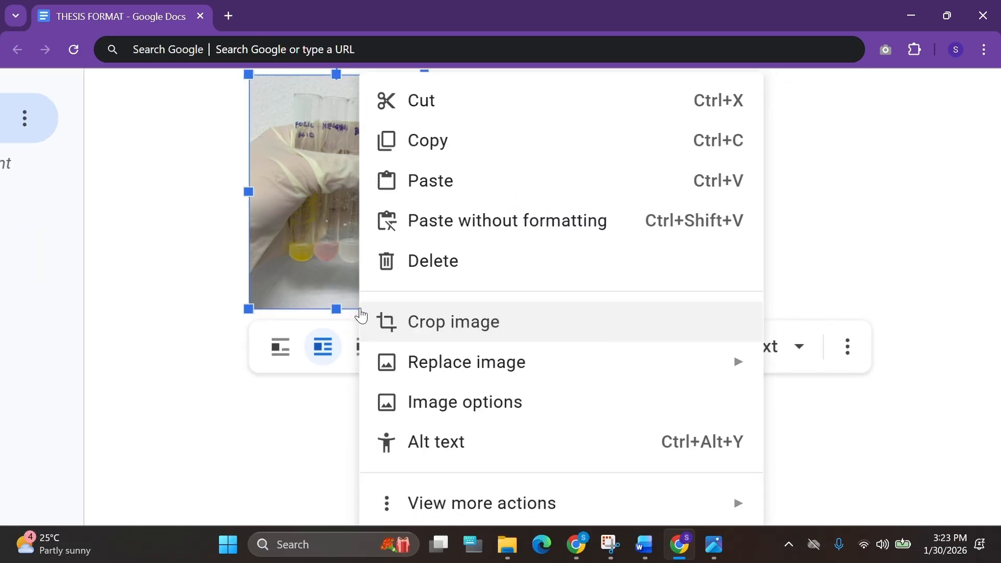
click(465, 402)
click(771, 232)
scroll(826, 448, down, 2)
click(814, 373)
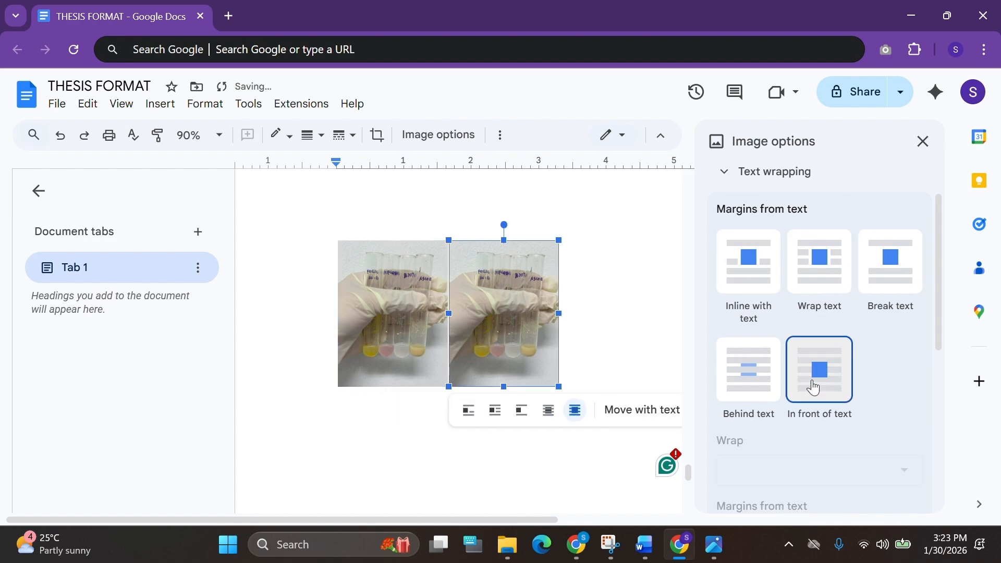
Paste a third copy of the photo and arrange all three edge to edge in one row
click(590, 295)
click(541, 288)
click(585, 337)
key(ctrl+v)
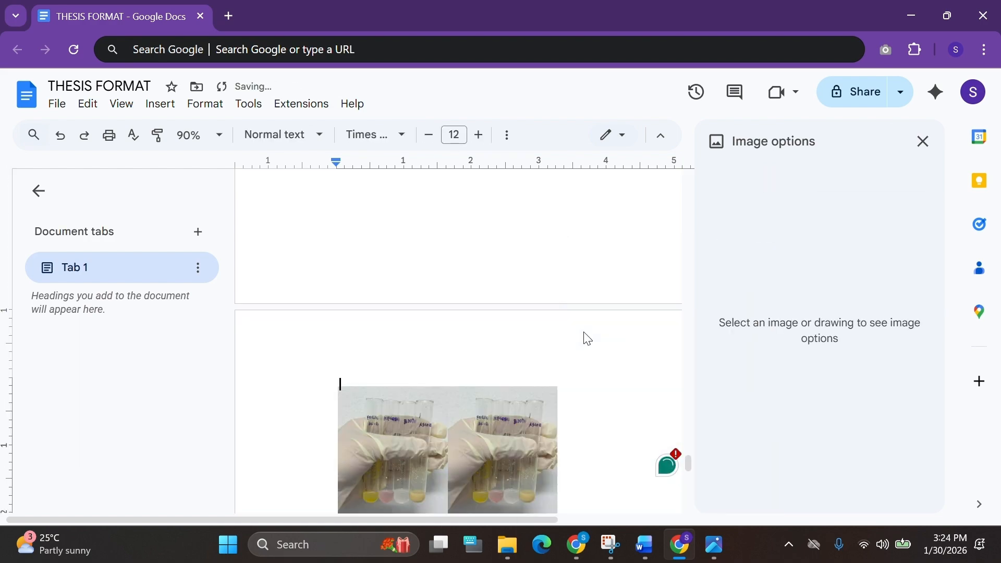
scroll(585, 337, down, 2)
drag(417, 365, 615, 365)
drag(500, 354, 536, 355)
drag(370, 333, 339, 333)
drag(510, 354, 385, 352)
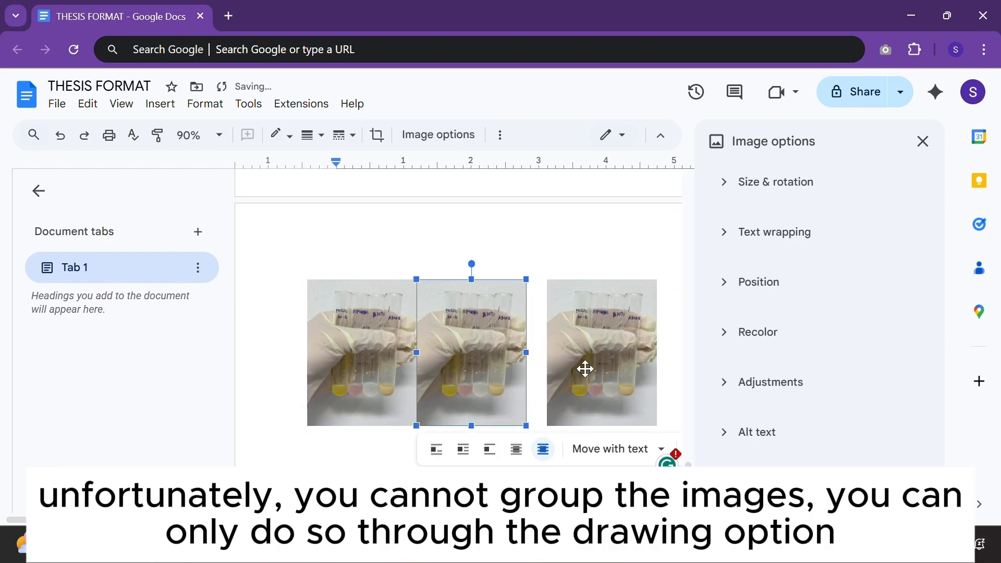
drag(585, 366, 564, 368)
Try to select the three photos on the page together so they can be grouped
click(159, 104)
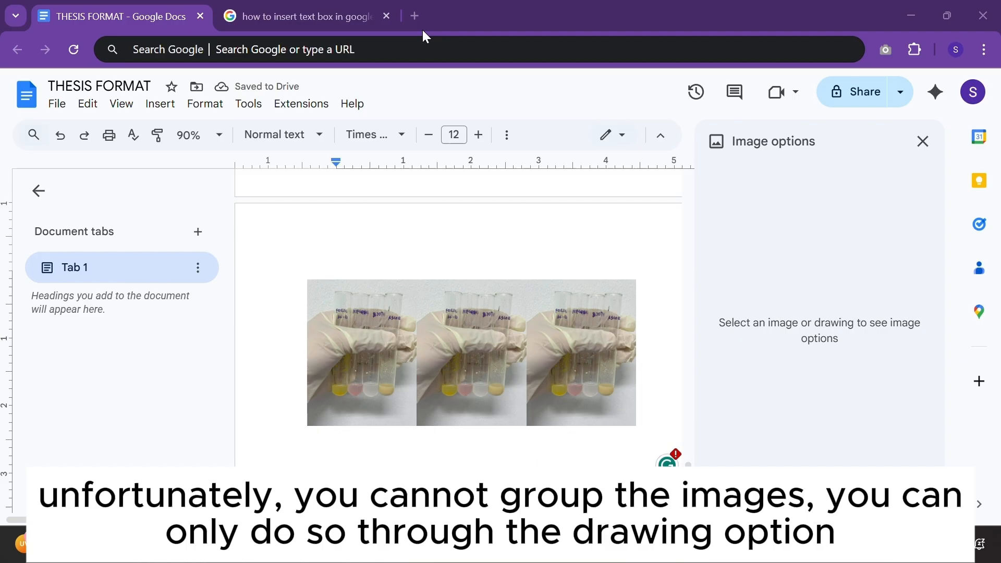
click(371, 339)
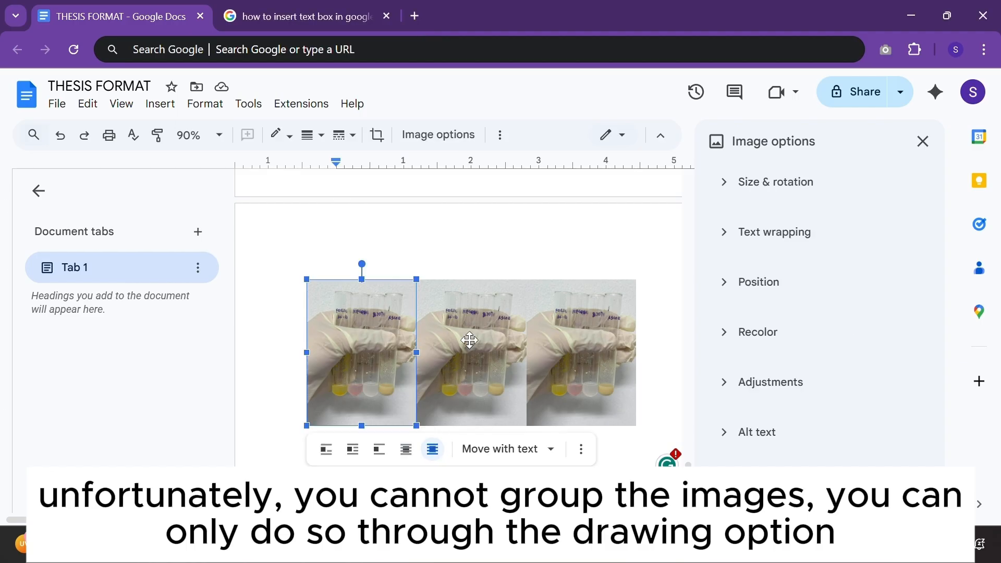
click(579, 344)
click(383, 346)
click(581, 360)
click(490, 376)
click(365, 440)
click(281, 280)
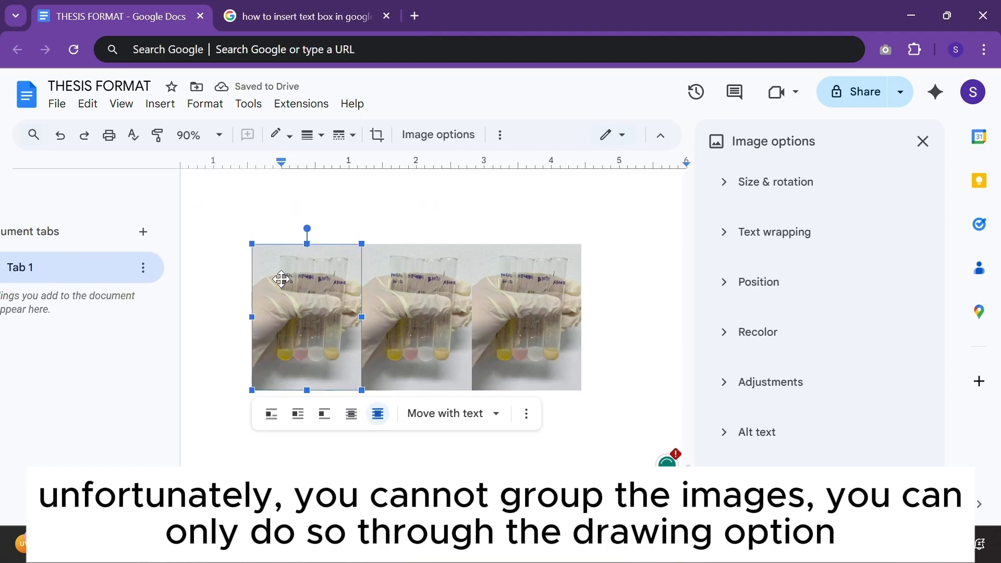
click(686, 373)
click(398, 320)
click(759, 217)
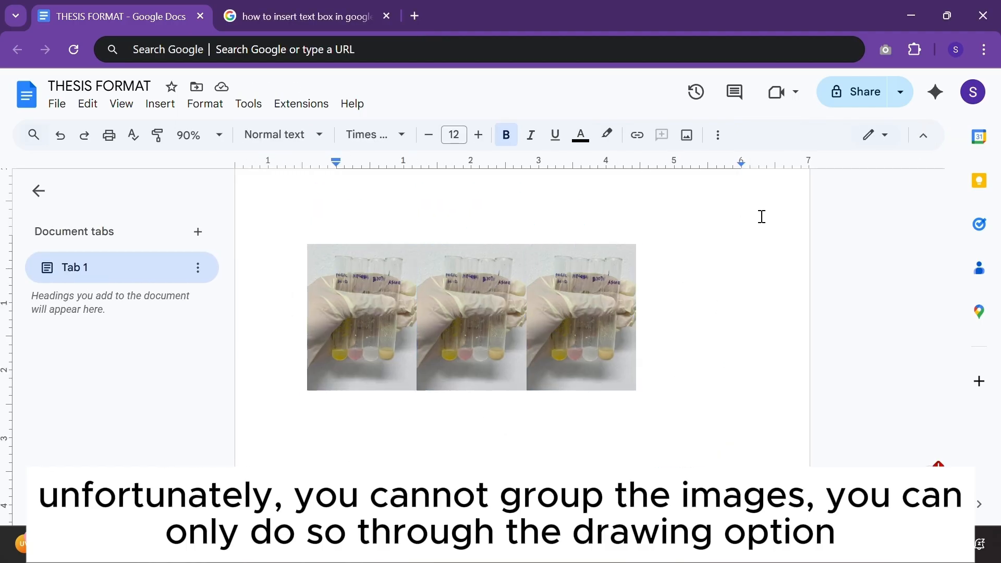
click(417, 259)
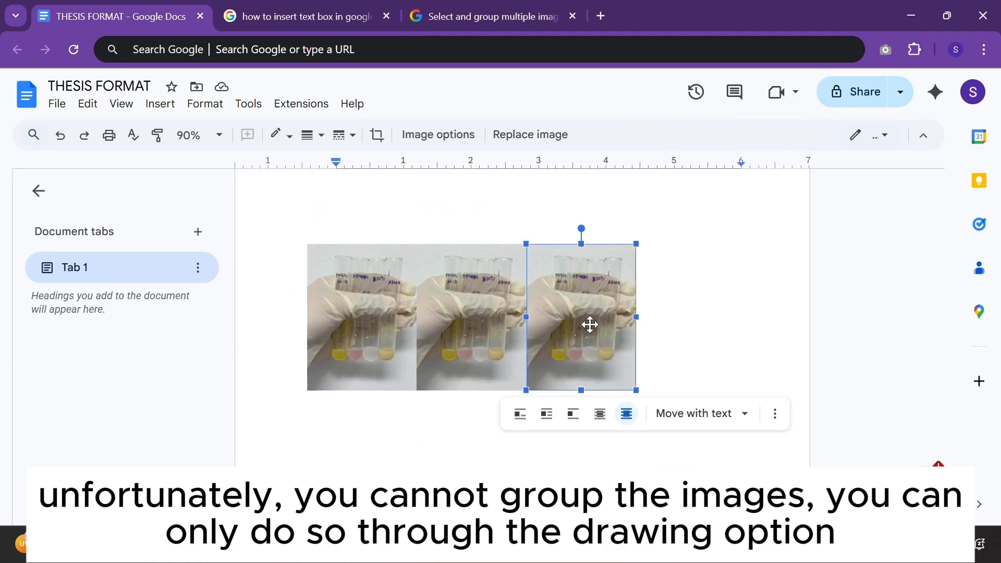
click(386, 313)
Create a new drawing and upload two test-tube photos into it, the C–B12 set and the E–D set
click(158, 105)
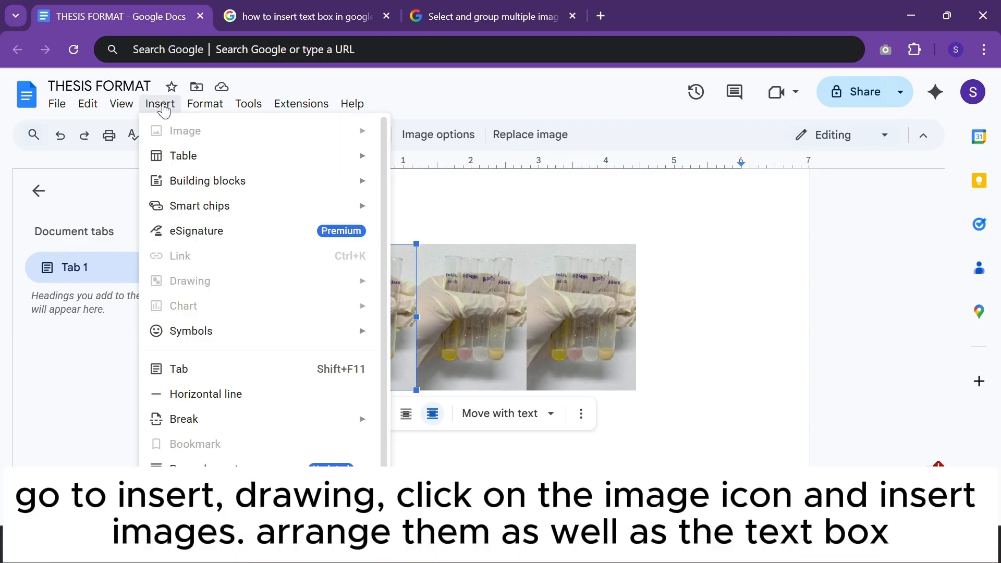
mouse_move(190, 281)
click(418, 285)
click(516, 179)
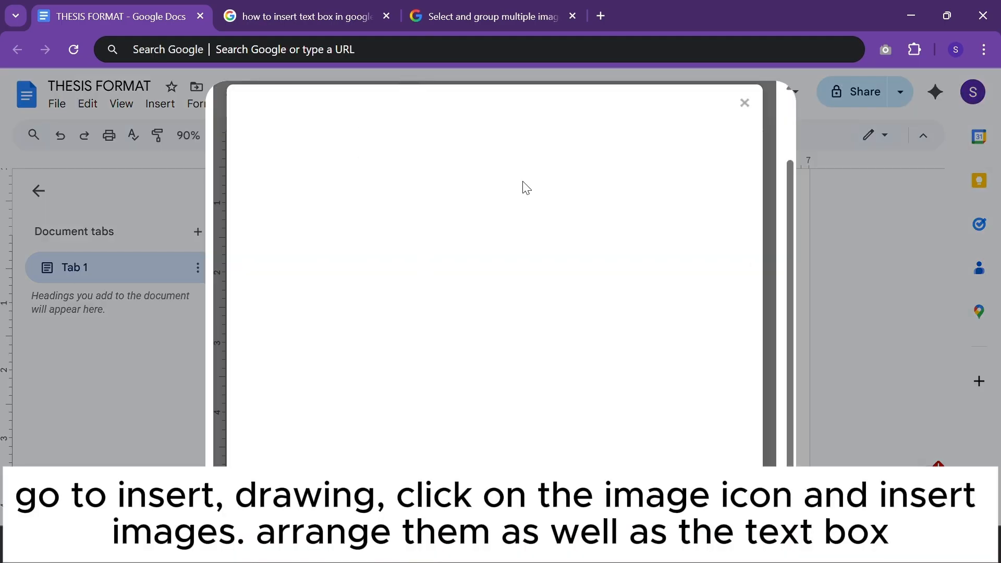
click(679, 547)
drag(465, 280, 255, 336)
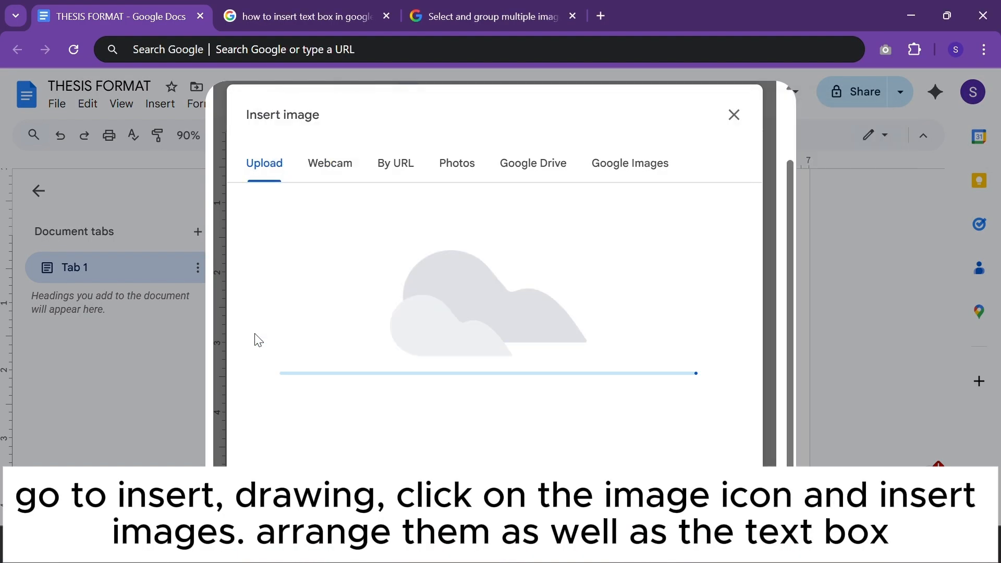
click(679, 547)
scroll(552, 348, up, 2)
drag(820, 272, 257, 357)
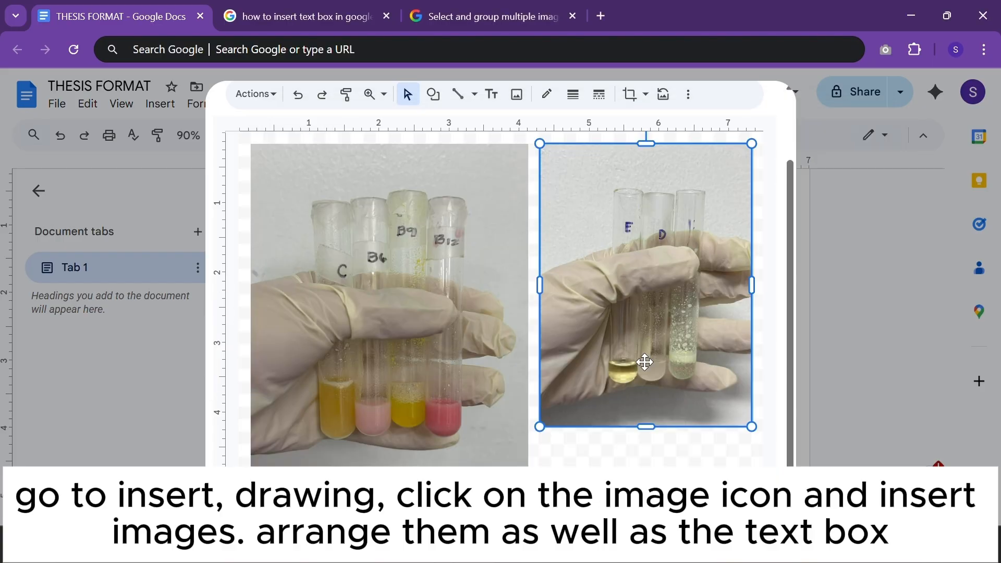
Shrink the C–B12 photo to the height of the E–D photo and place it flush against that photo's left edge
click(471, 292)
drag(528, 143, 479, 211)
drag(415, 306, 477, 240)
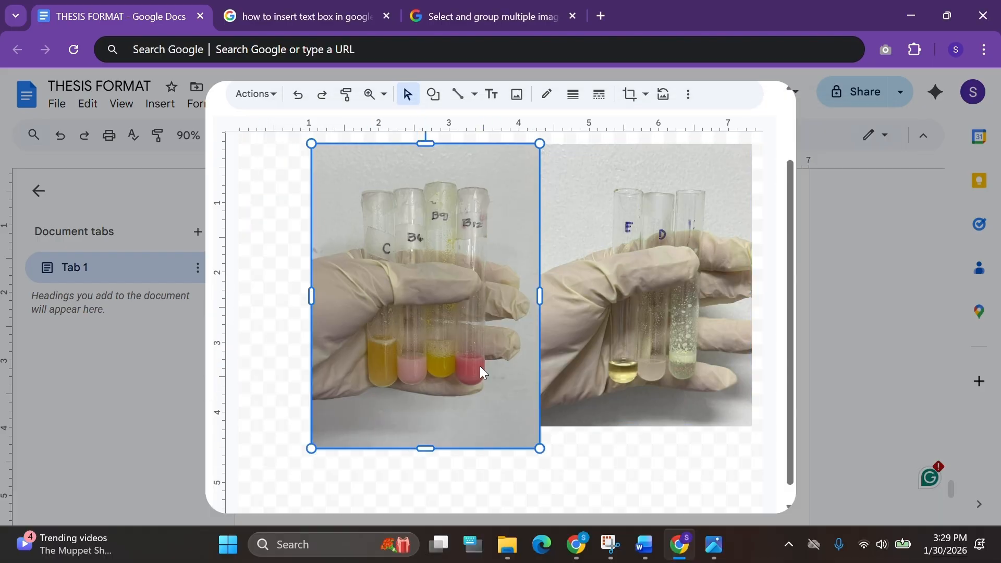
drag(324, 433, 328, 426)
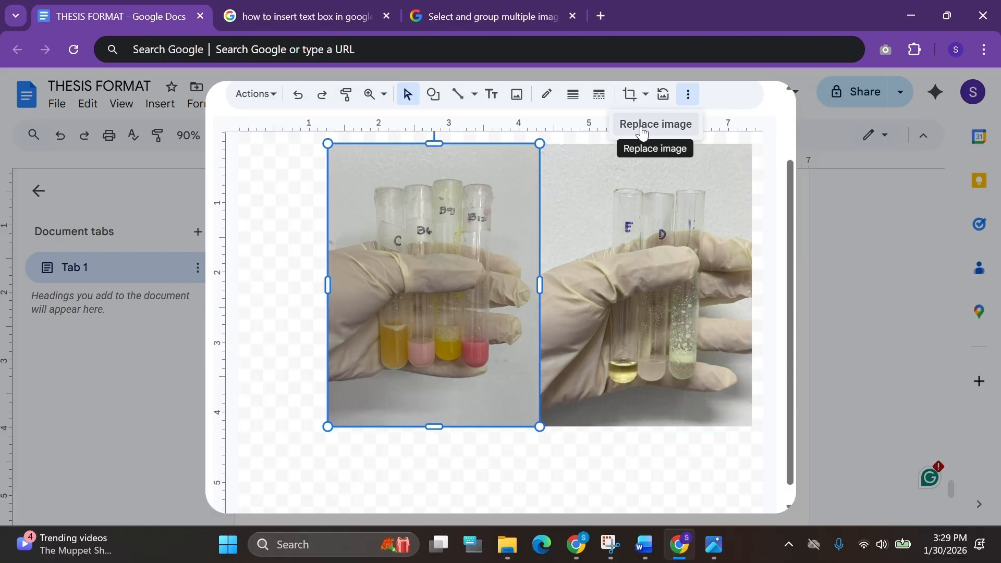
Crop the C–B12 photo by slightly enlarging and lowering the picture inside its unchanged frame
scroll(626, 209, up, 1)
click(605, 302)
click(496, 271)
click(630, 120)
drag(539, 169, 581, 154)
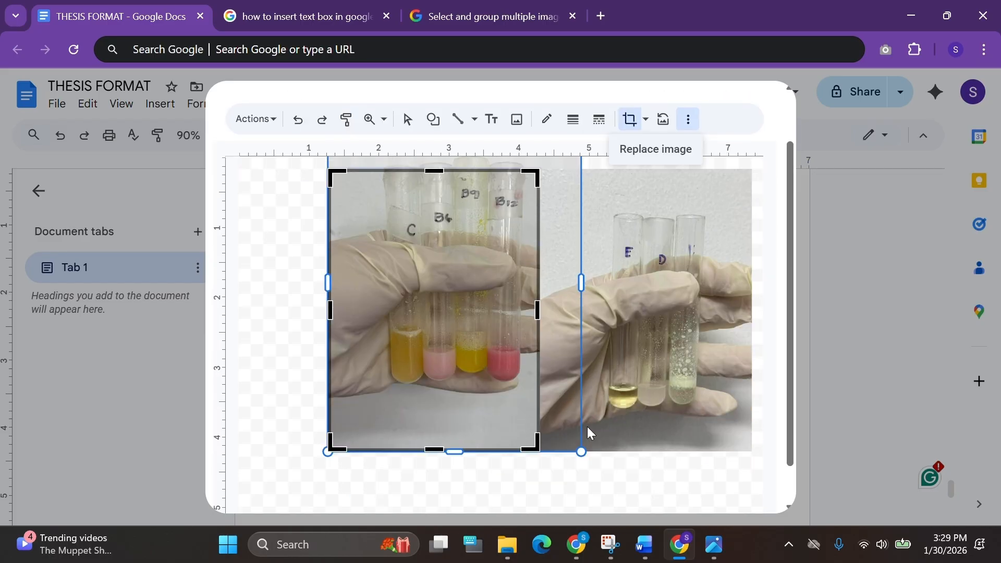
drag(582, 451, 550, 410)
drag(468, 299, 463, 346)
click(259, 350)
Crop the E–D photo by enlarging the picture inside its frame so its tubes line up with the neighbouring photo's
click(655, 308)
click(630, 119)
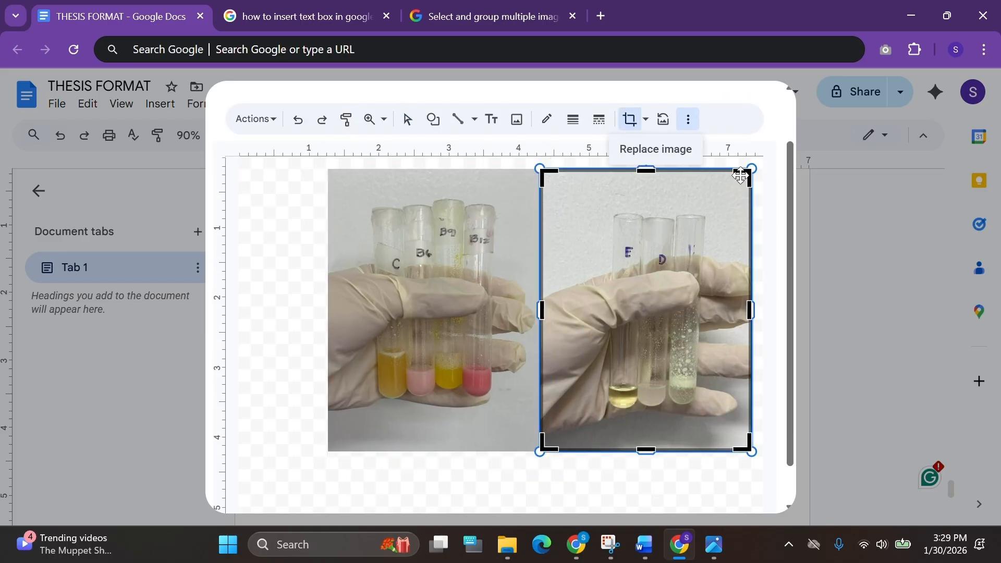
drag(749, 171, 767, 158)
key(ctrl+z)
drag(540, 451, 519, 478)
drag(665, 358, 664, 357)
click(505, 478)
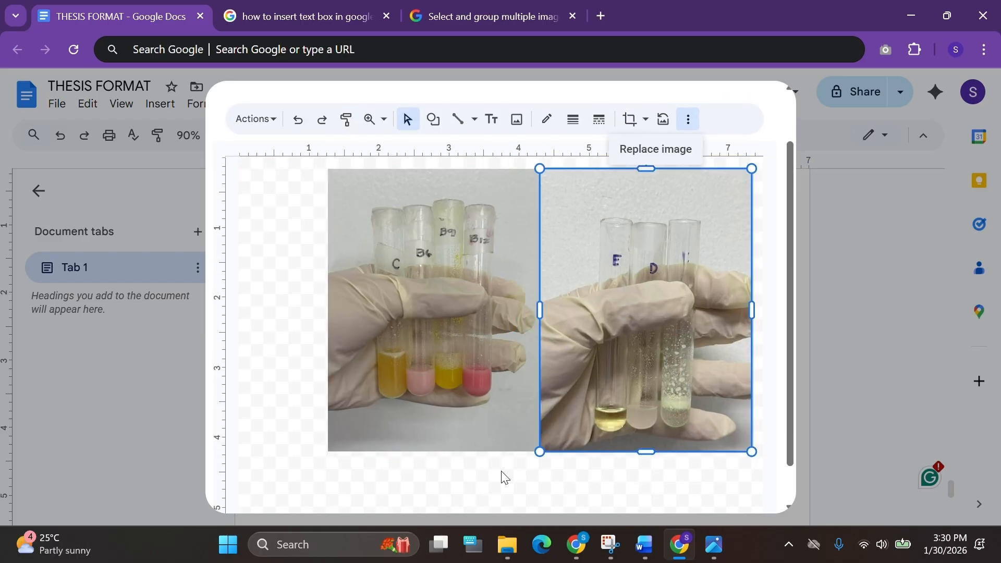
Group the two cropped photos in the drawing into a single object
click(485, 304)
shift+click(582, 264)
right_click(511, 209)
click(554, 458)
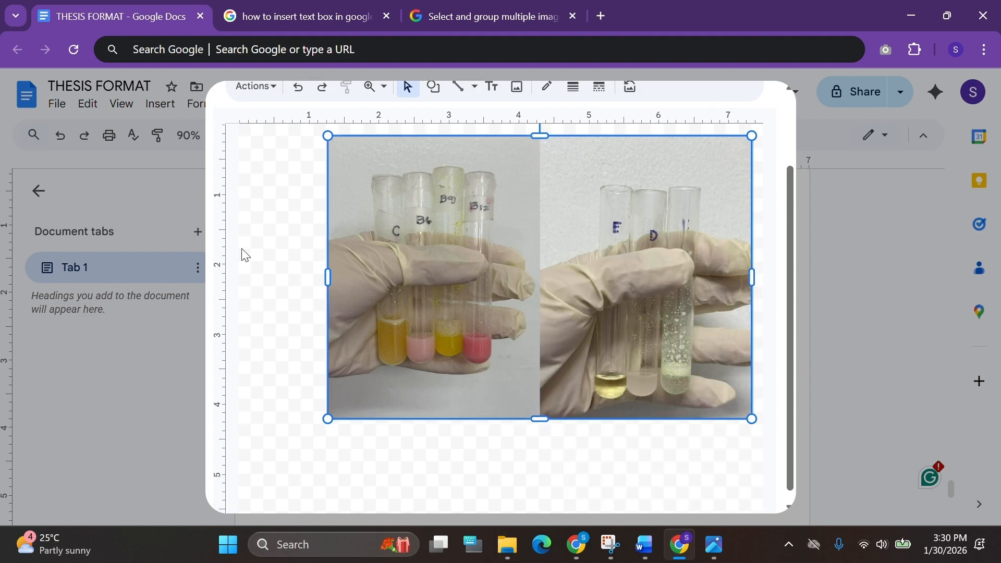
Add a small text box reading A at the upper-left corner of the C–B12 photo and look for ways to highlight it
scroll(245, 255, up, 1)
click(491, 146)
drag(354, 222, 347, 222)
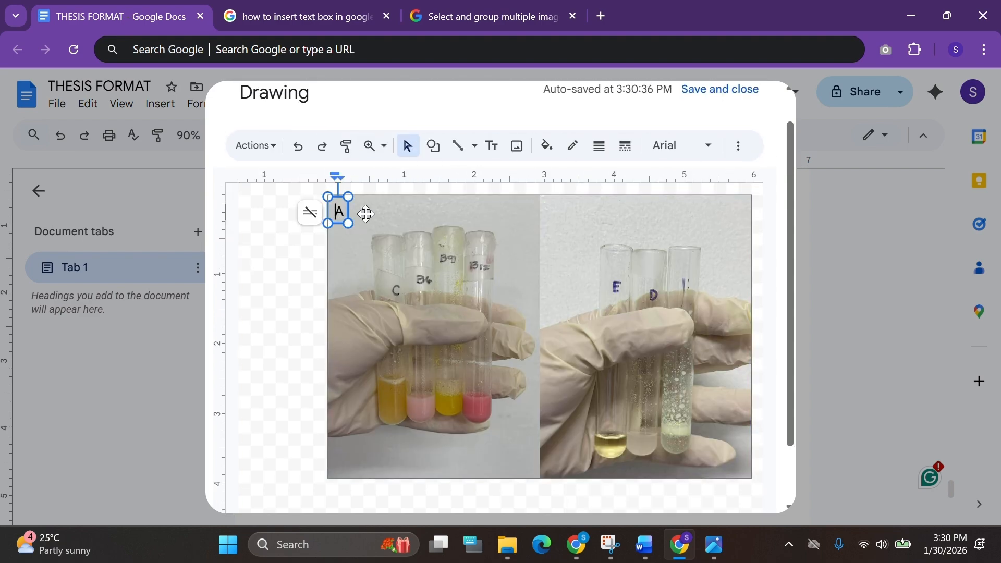
right_click(346, 220)
click(738, 146)
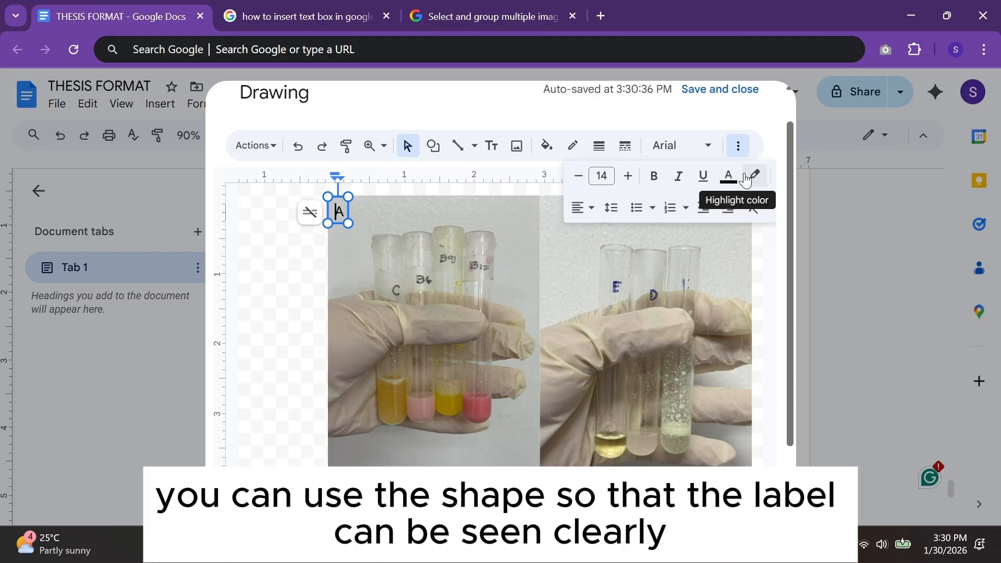
right_click(331, 224)
click(400, 383)
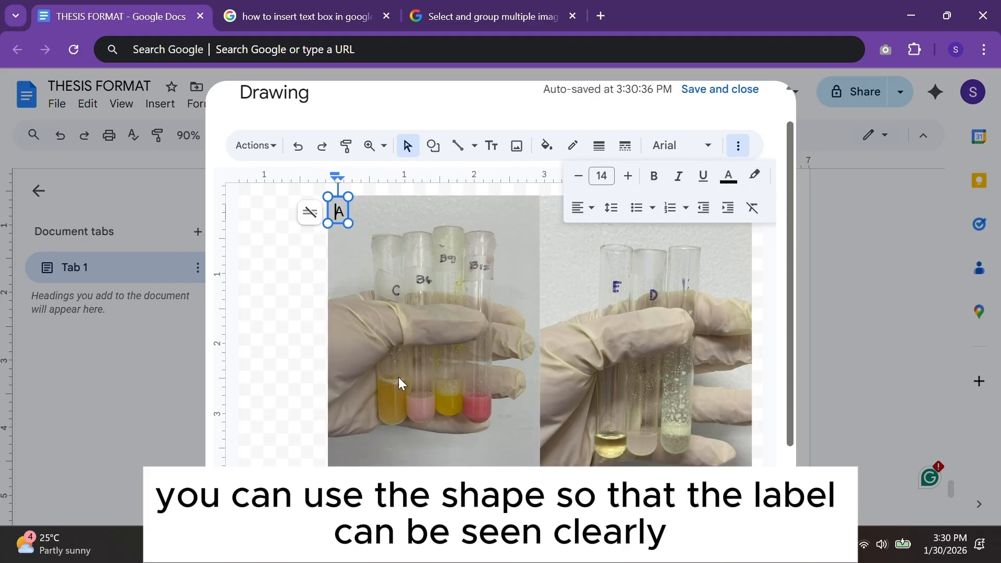
Replace the text box with a small rectangle containing the letter A at the C–B12 photo's upper-left corner
click(434, 147)
click(439, 151)
click(437, 150)
mouse_move(469, 176)
click(552, 177)
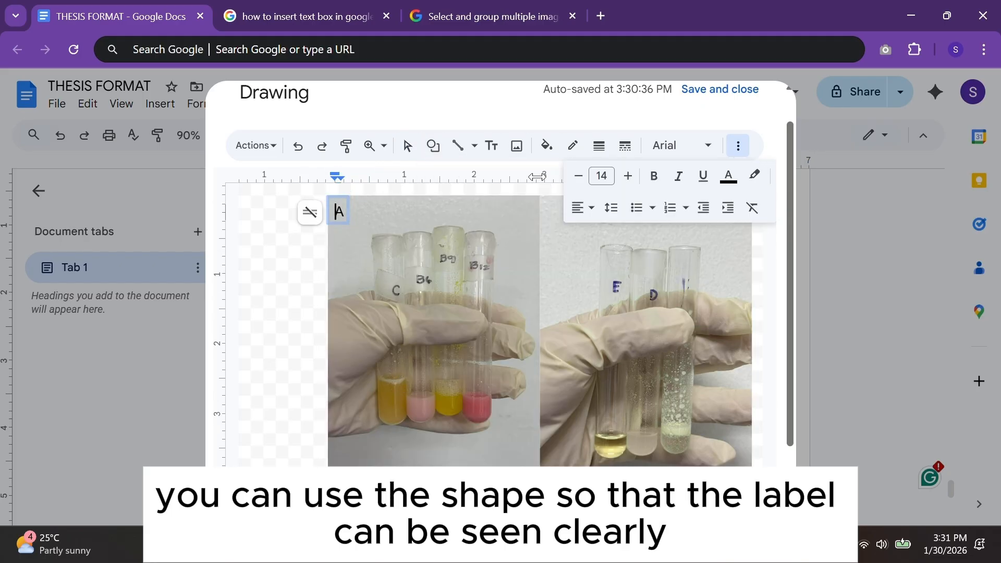
click(347, 223)
key(Delete)
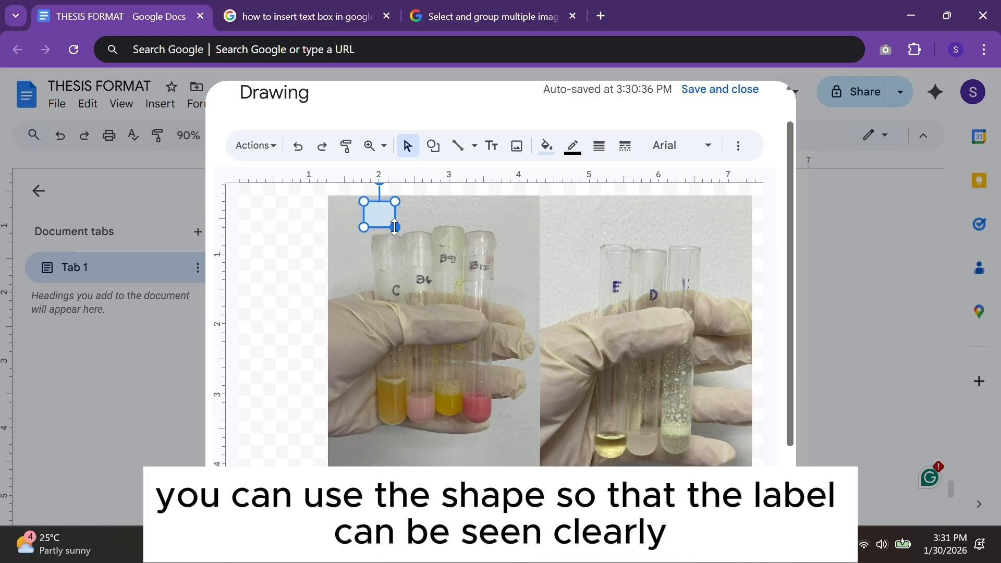
drag(382, 230, 349, 228)
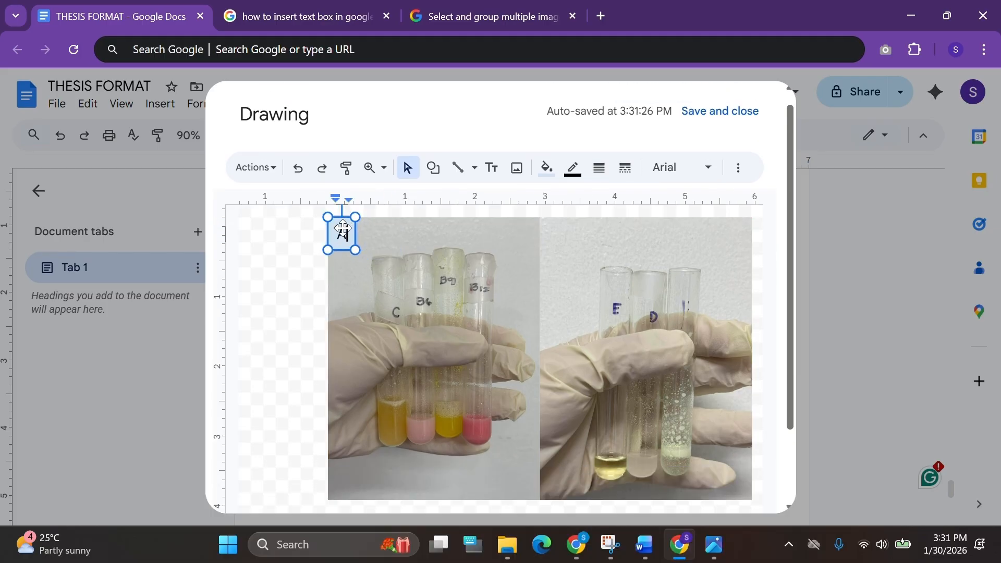
Format the A label in Times New Roman, size 12, and shrink its rectangle slightly around the letter
click(667, 166)
click(584, 250)
click(738, 168)
click(557, 198)
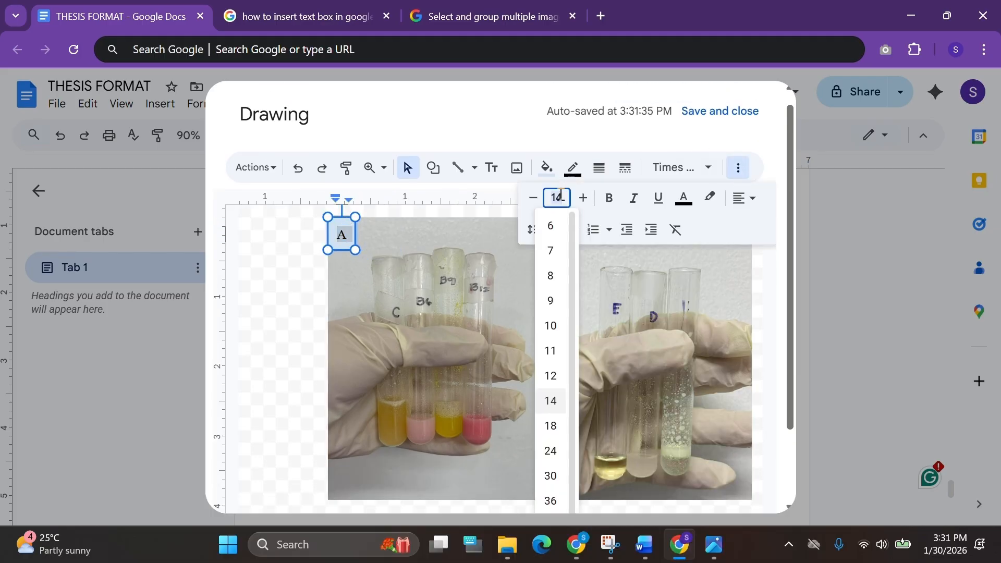
click(551, 376)
drag(350, 242, 350, 242)
click(344, 231)
Give the A label's rectangle a white fill and a white border
click(546, 167)
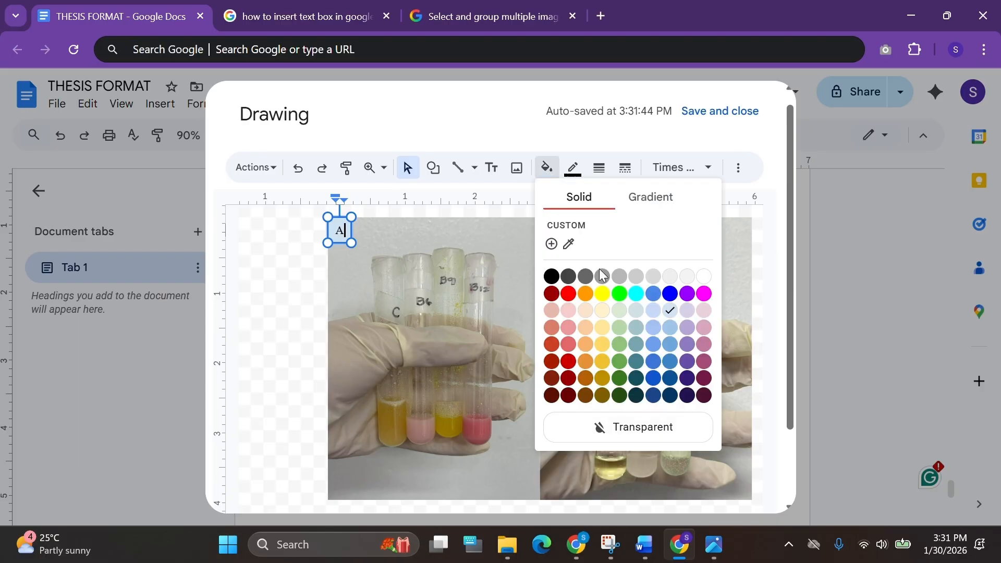
click(703, 275)
click(283, 286)
click(572, 167)
click(728, 246)
click(286, 260)
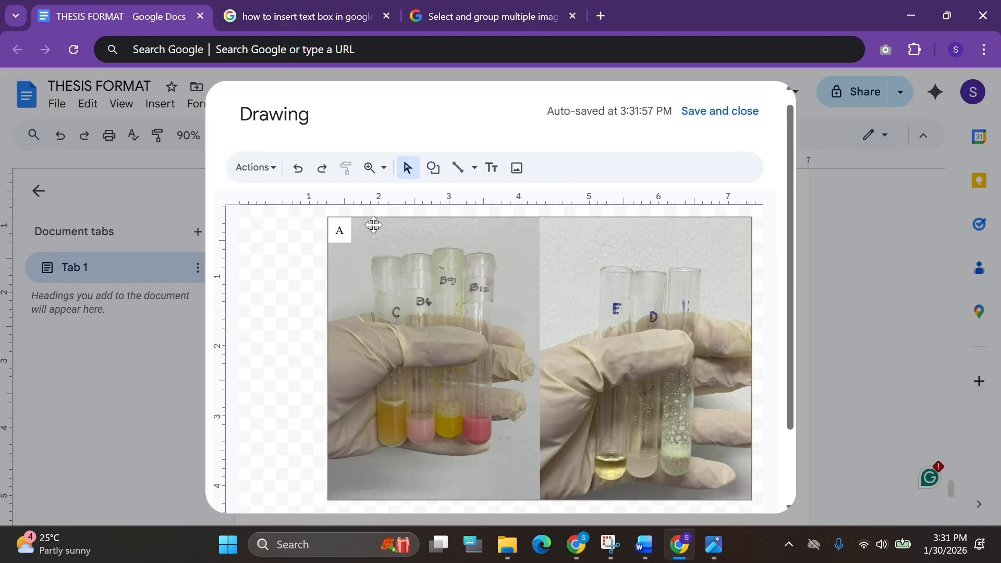
Duplicate the A label, ungroup the two photos and place the copy at the E–D photo's upper-left corner
key(ctrl+v)
click(509, 252)
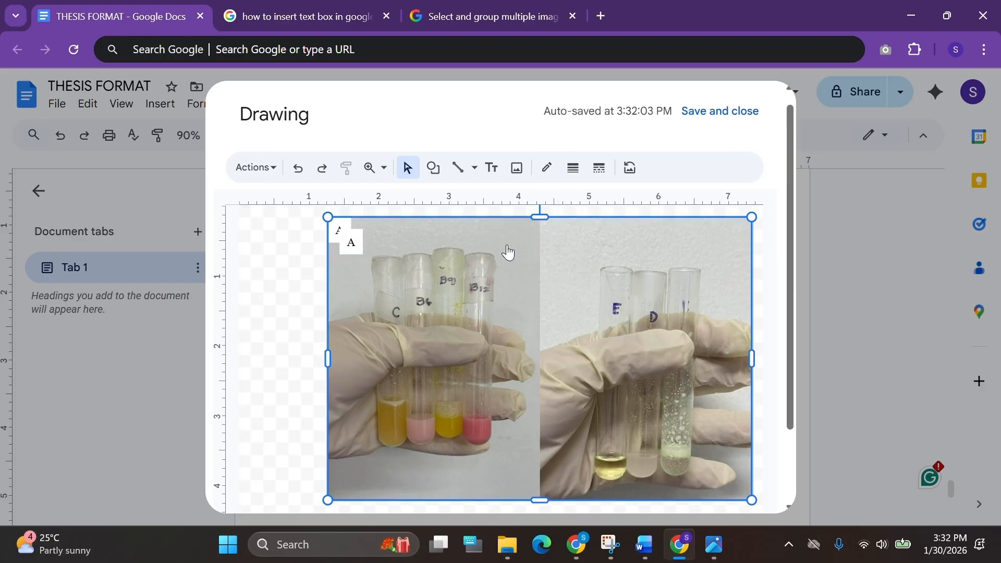
right_click(509, 252)
click(554, 458)
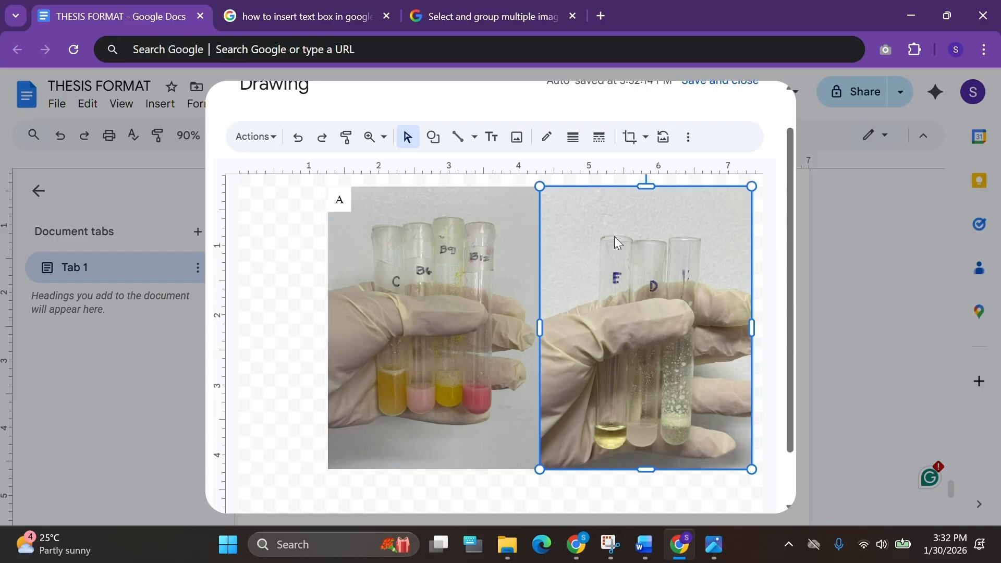
drag(343, 212, 354, 223)
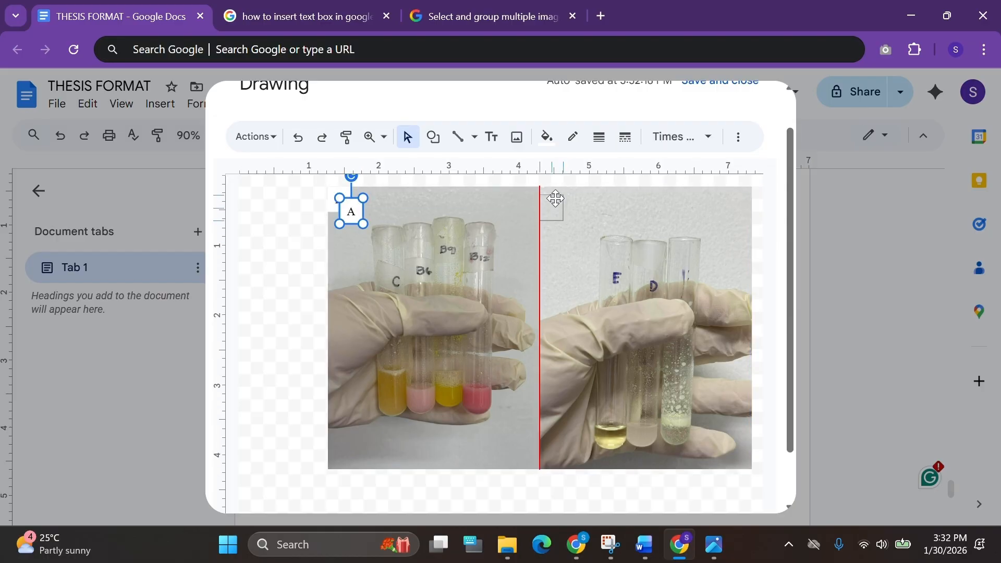
Group the two photos together, and group their two letter labels together
ctrl+click(477, 282)
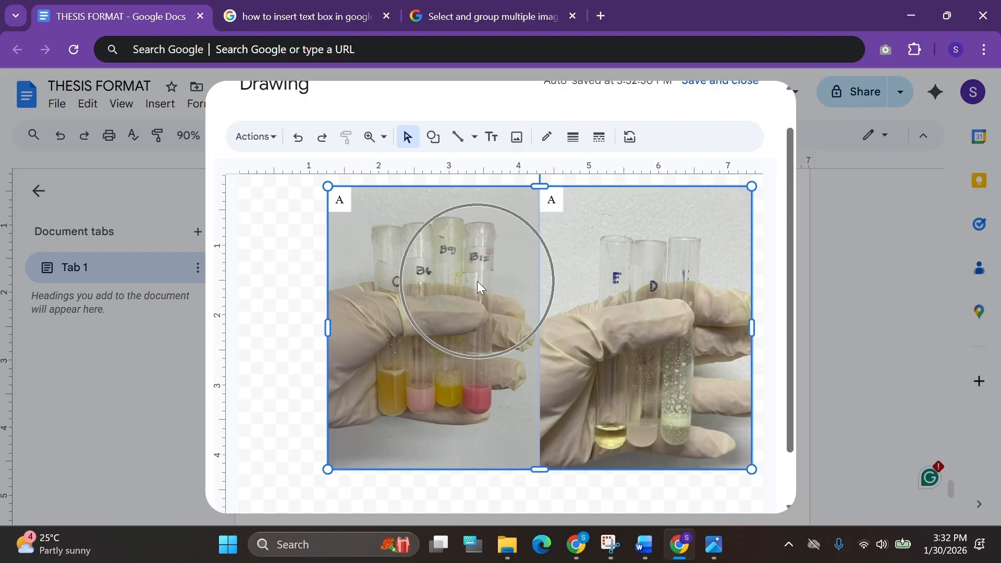
right_click(479, 283)
click(531, 431)
scroll(532, 417, up, 2)
click(552, 244)
ctrl+click(341, 246)
right_click(341, 248)
scroll(348, 260, down, 2)
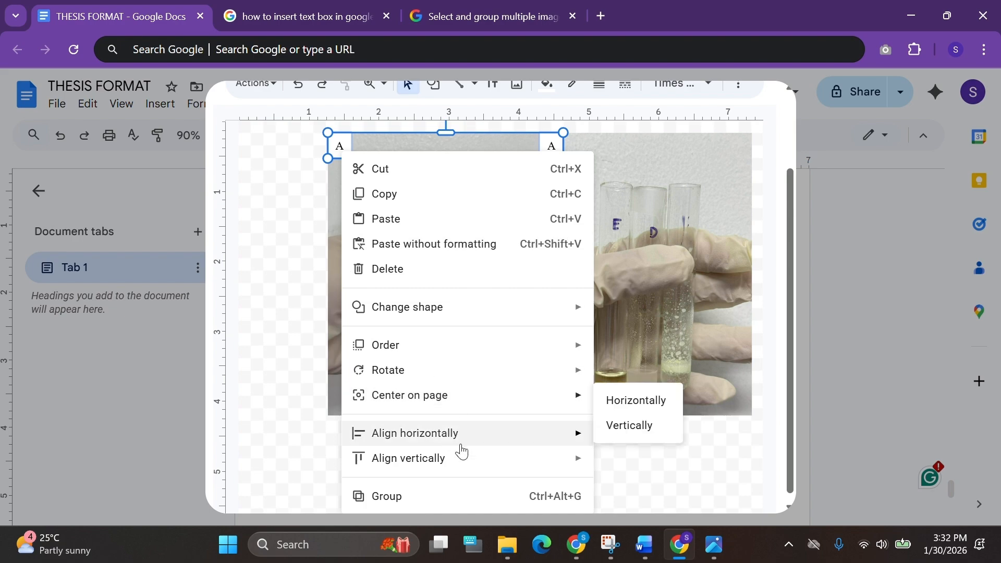
click(386, 495)
Change the letter in the E–D photo's label to B
scroll(554, 289, up, 2)
right_click(506, 253)
click(330, 351)
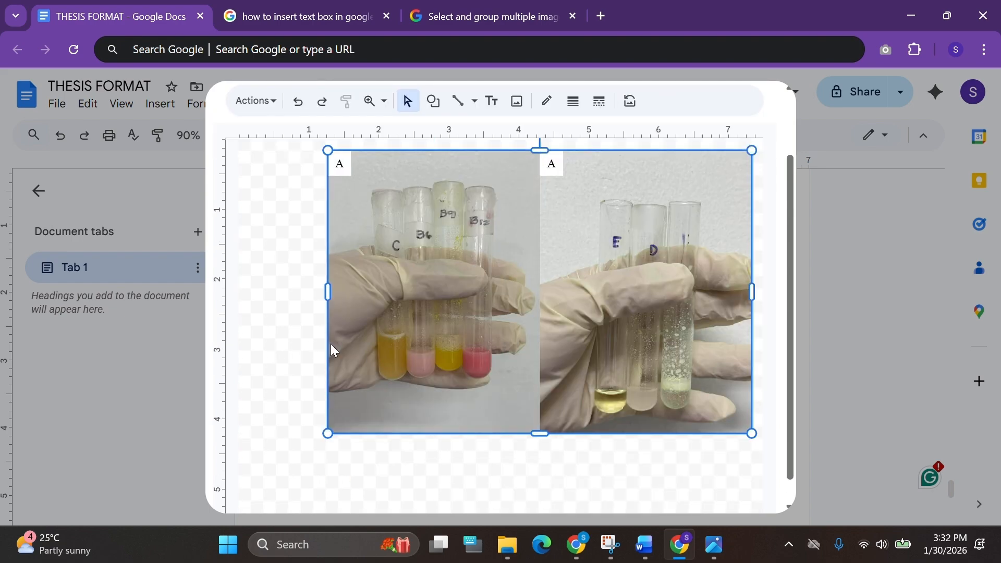
scroll(331, 350, down, 1)
right_click(331, 351)
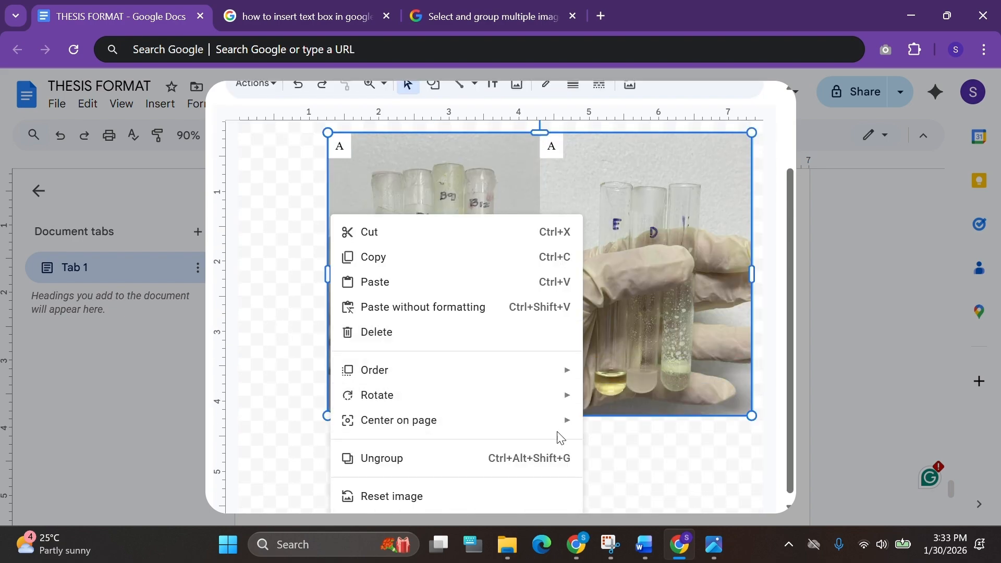
scroll(561, 437, up, 2)
click(657, 221)
click(280, 264)
double_click(552, 216)
key(BackSpace)
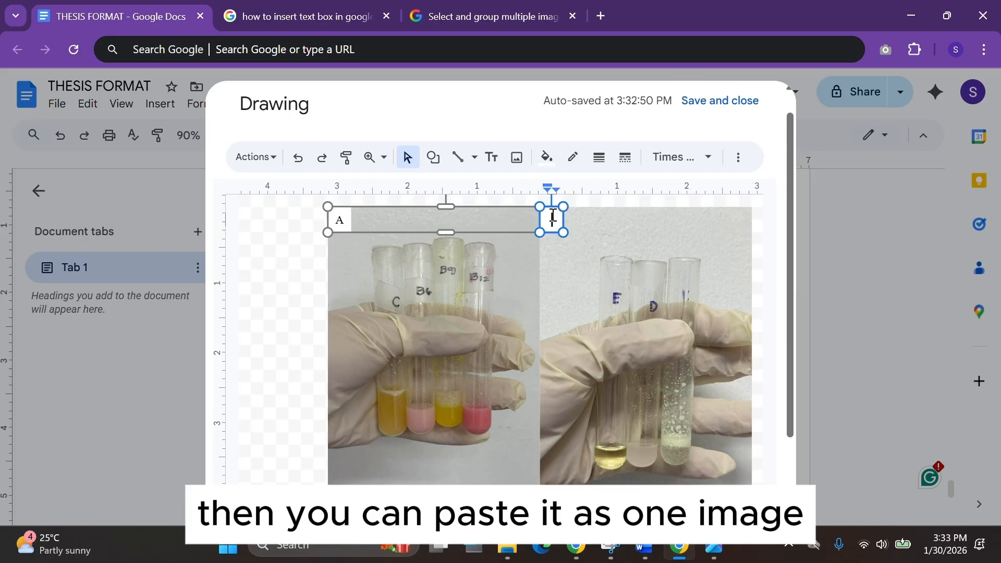
Save the drawing into the document and shrink it to about 3.6 inches wide
click(720, 101)
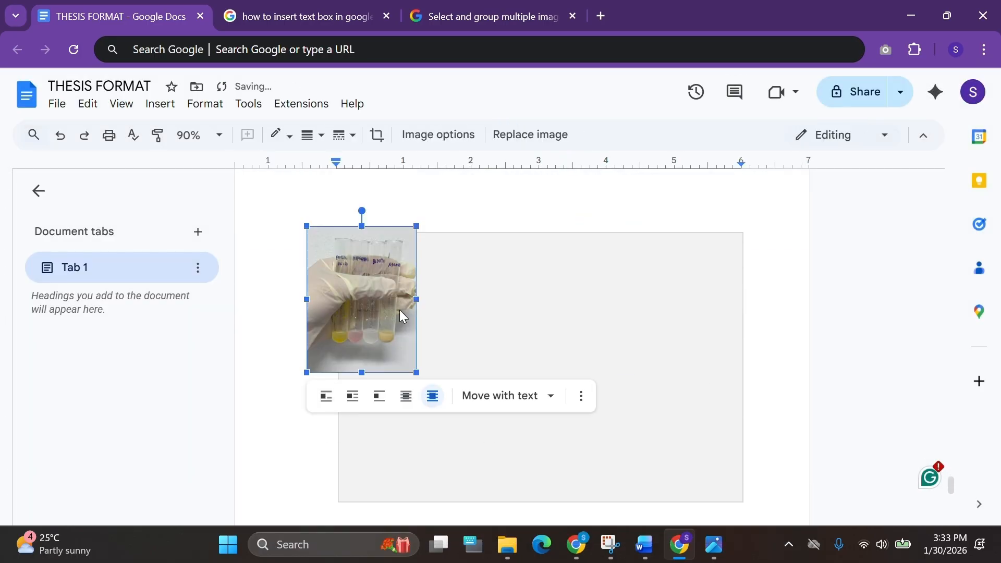
click(499, 386)
mouse_move(746, 491)
mouse_down()
mouse_move(652, 411)
mouse_move(526, 327)
mouse_up()
drag(524, 424, 586, 470)
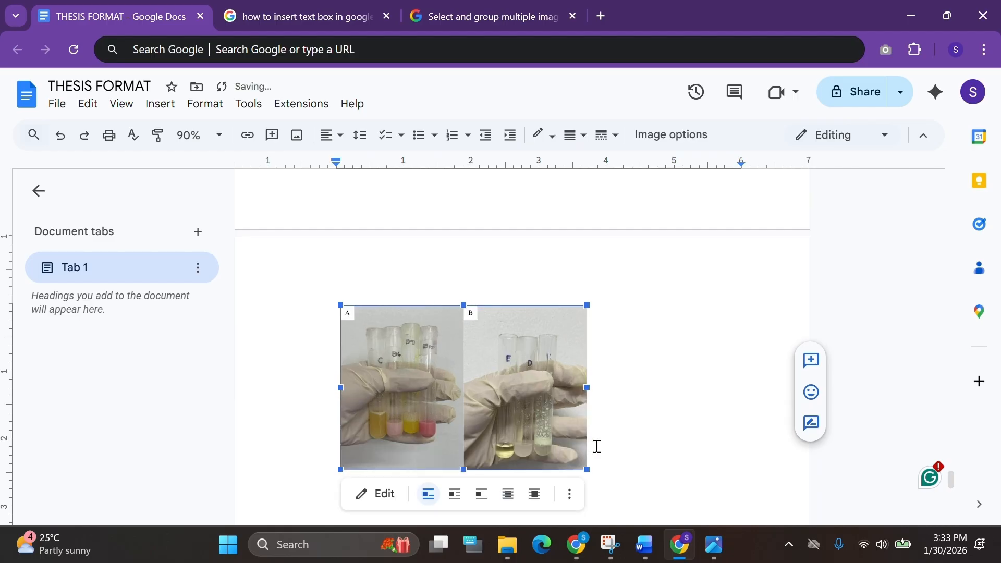
Look through the drawing's image, formatting and context options for a way to align it
click(678, 135)
click(206, 103)
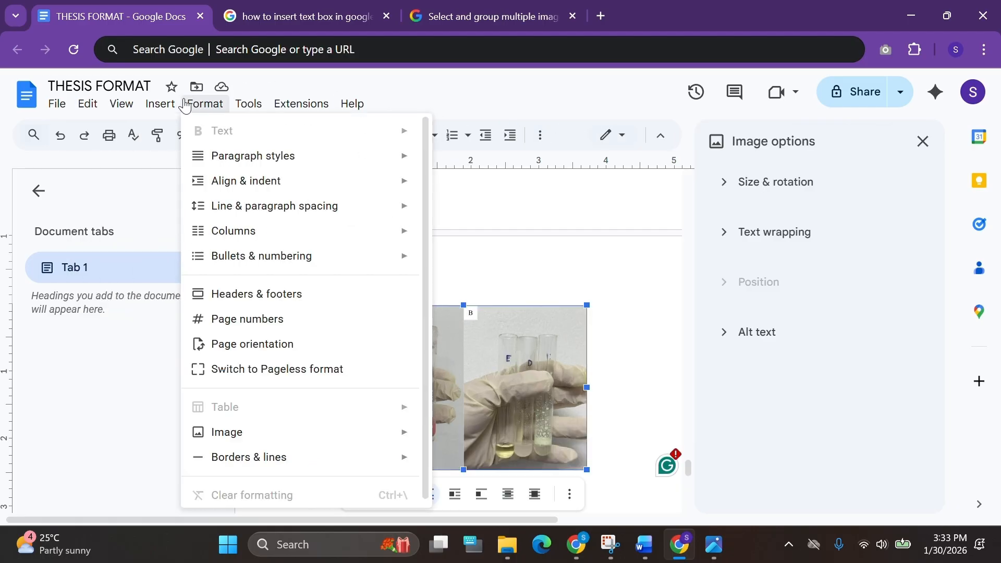
right_click(429, 412)
key(Escape)
click(296, 136)
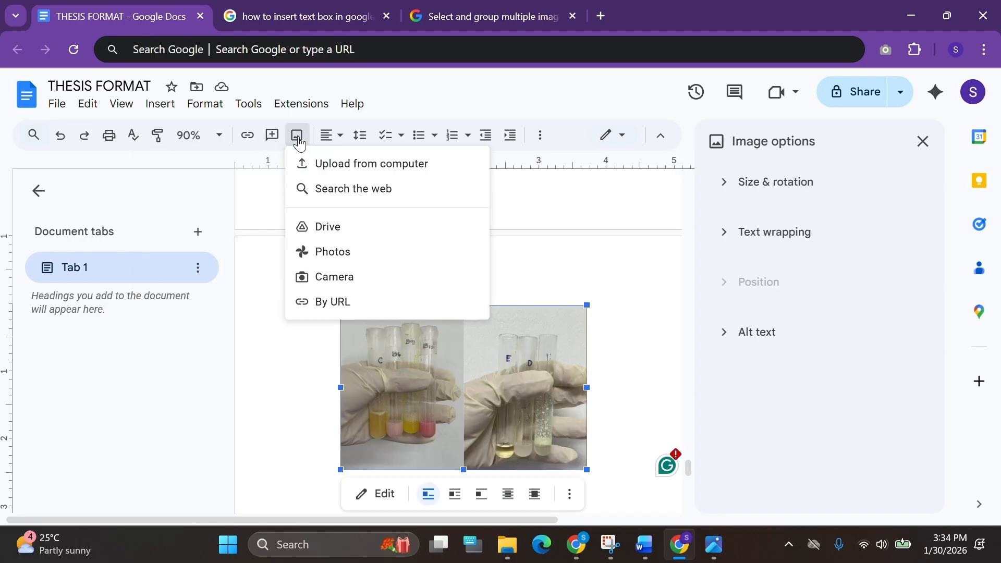
click(540, 135)
right_click(431, 357)
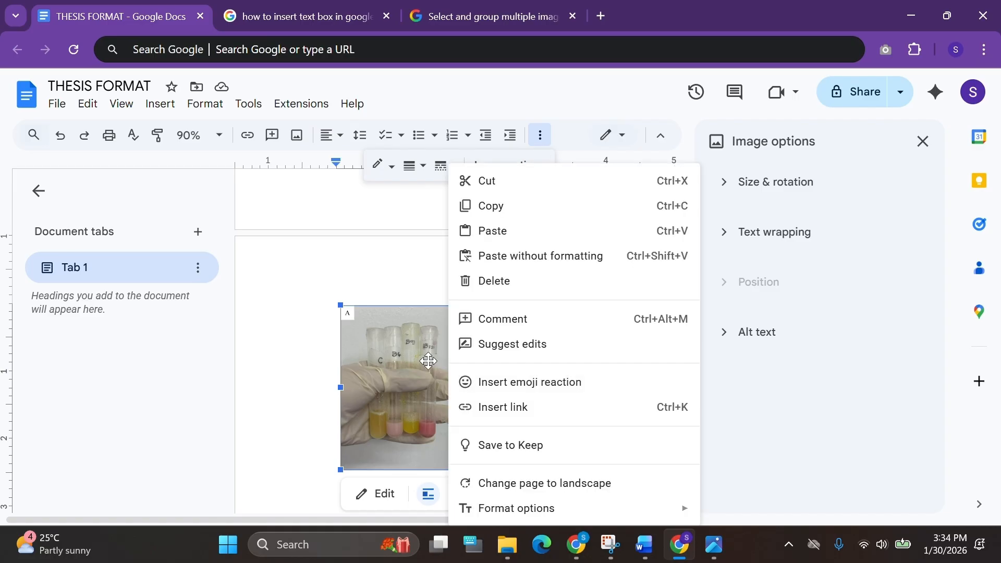
click(296, 135)
scroll(442, 412, down, 2)
scroll(444, 412, up, 1)
Close the image options and center the drawing's paragraph on the page
click(620, 387)
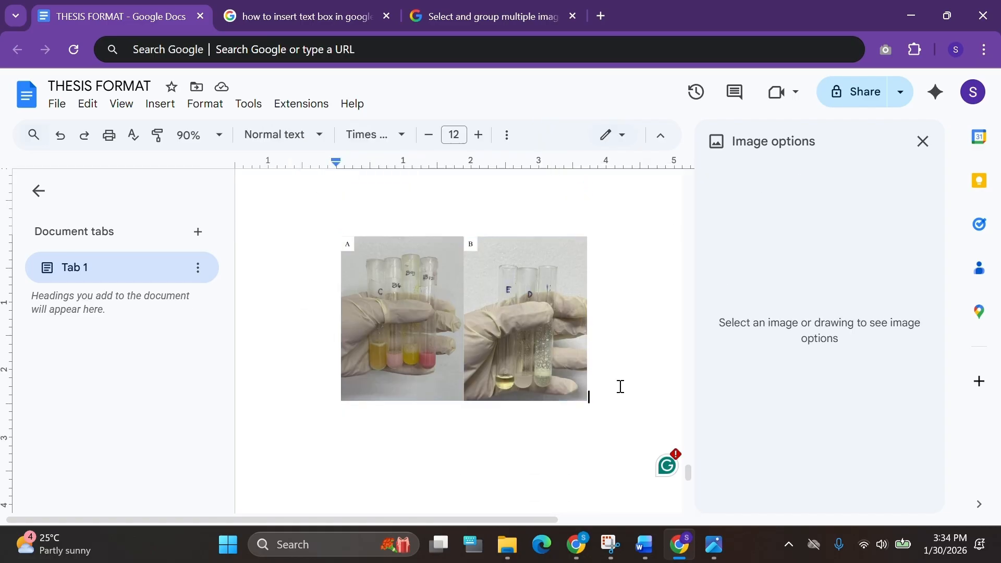
key(ctrl+e)
double_click(599, 365)
click(923, 141)
click(718, 135)
click(513, 166)
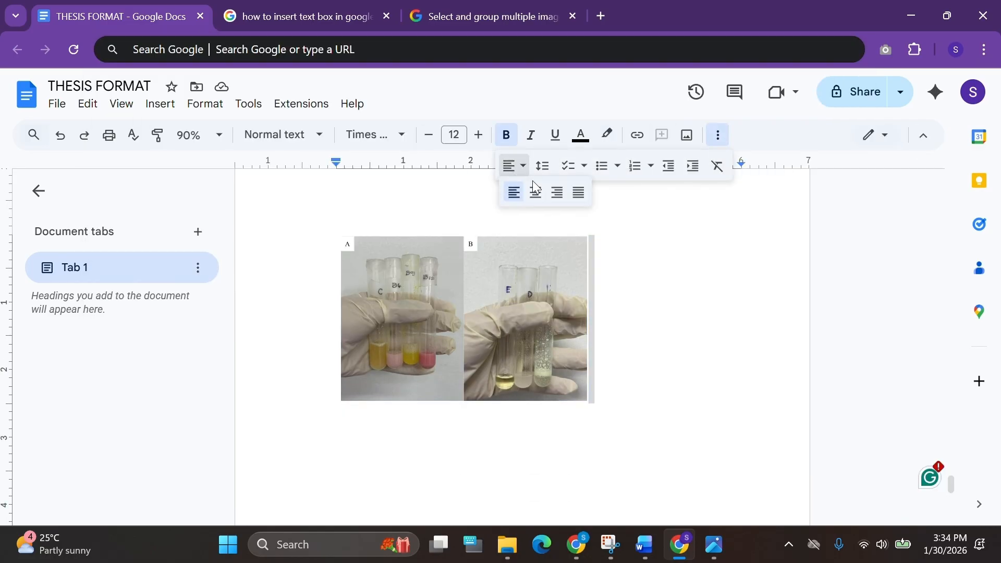
click(534, 189)
click(543, 165)
Add the centered caption "Figure 1. Dkdshghsdhgjhd" below the drawing, with only "Figure 1." in bold
click(532, 478)
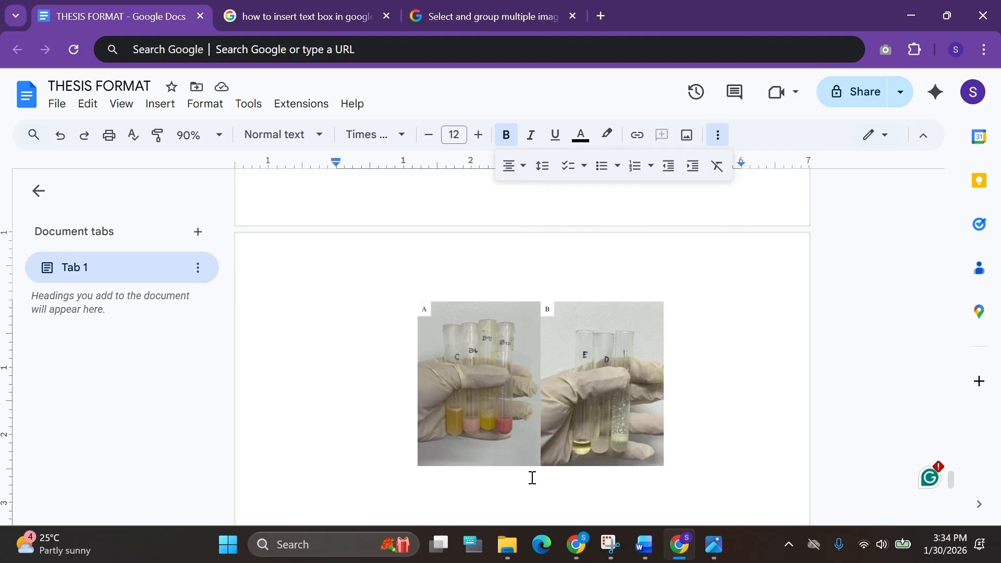
double_click(568, 475)
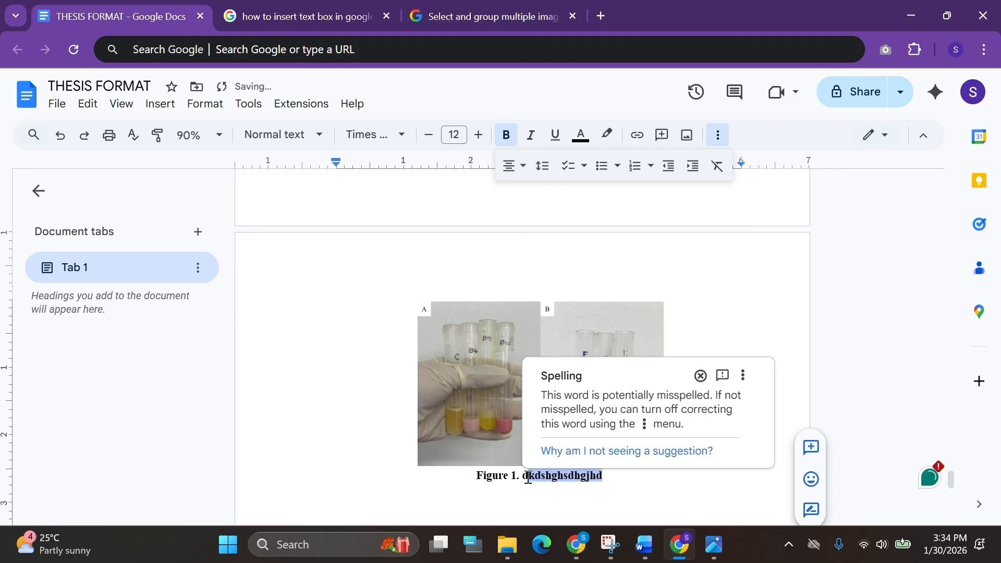
scroll(652, 494, down, 10)
scroll(653, 494, down, 5)
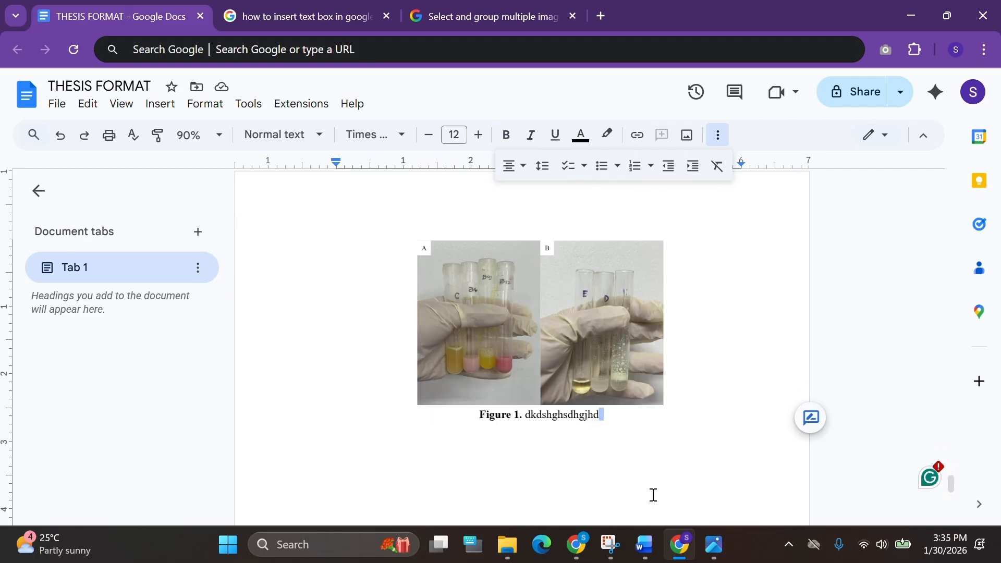
click(608, 414)
scroll(608, 414, up, 1)
Copy the body paragraph from the Word thesis document to below the Figure 1 caption and indent its first line 0.5 inch
key(alt+Tab)
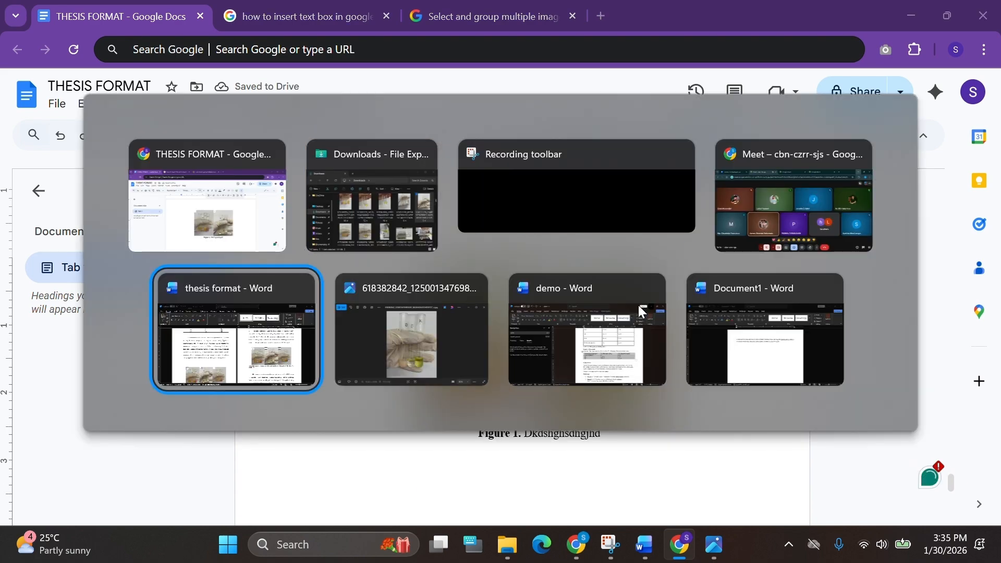
key(alt+Tab)
click(322, 330)
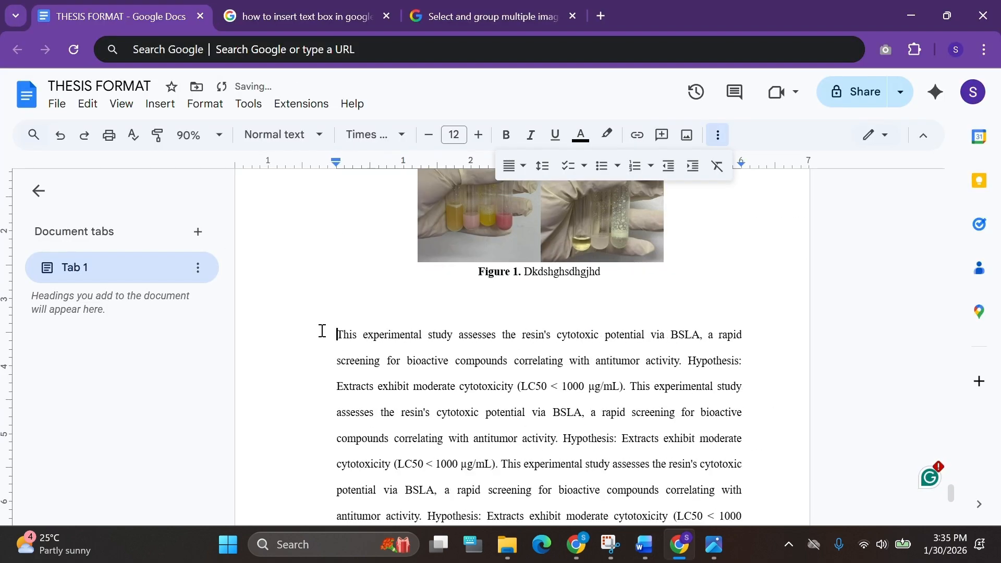
drag(364, 166, 370, 165)
click(472, 297)
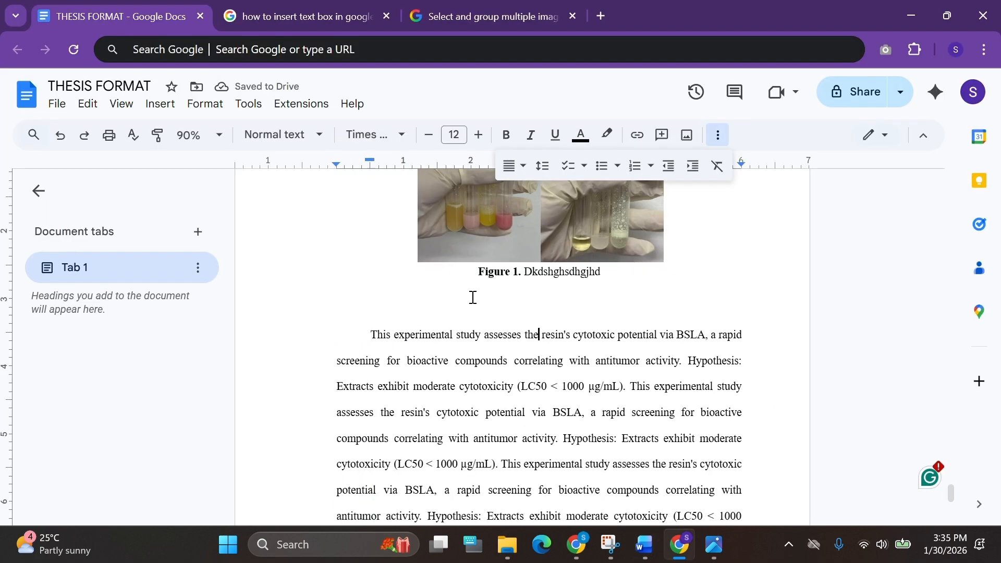
Switch to the thesis format document in Word and review its labelled, captioned figures between the paragraphs
key(alt+Tab)
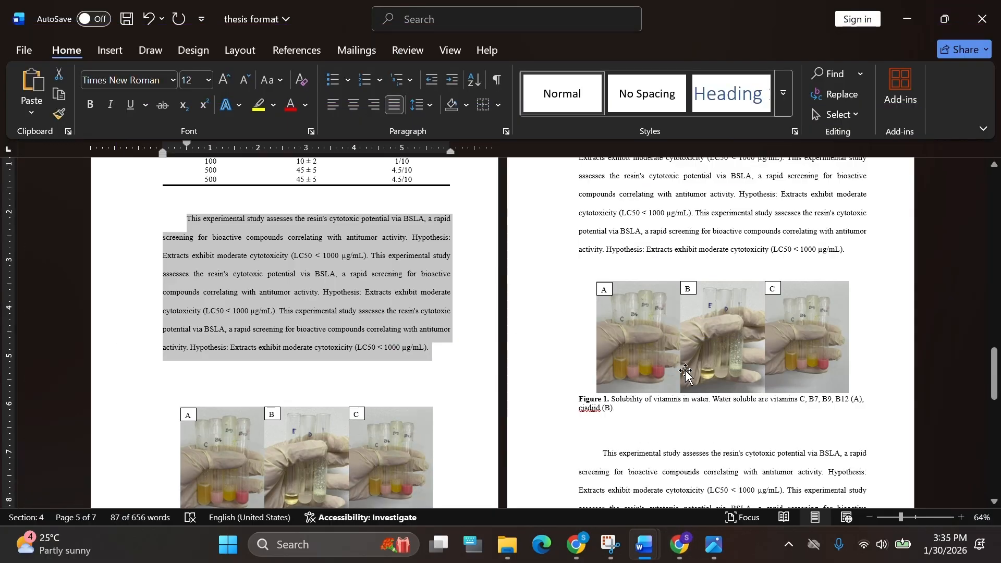
key(super+d)
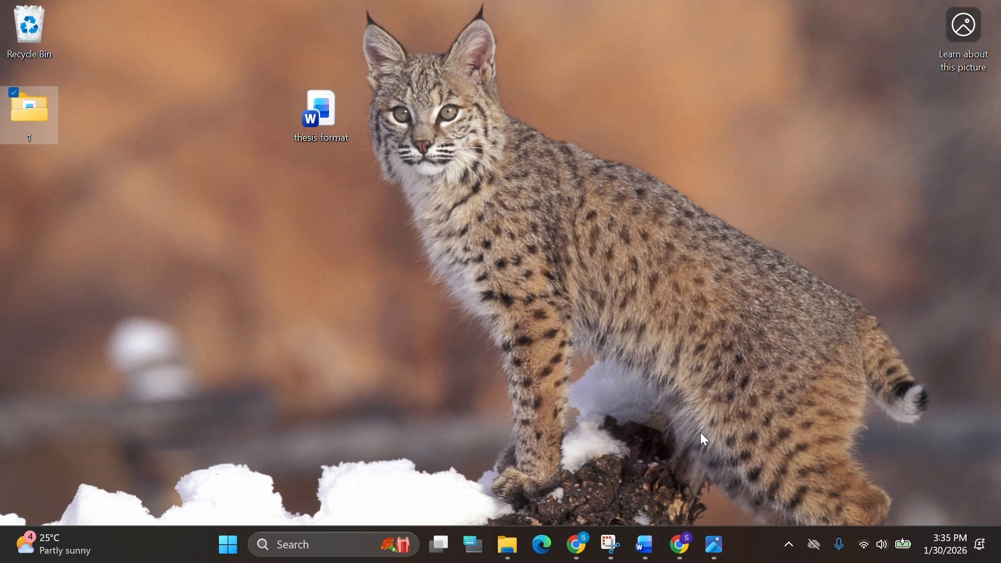
key(super+d)
scroll(677, 396, down, 5)
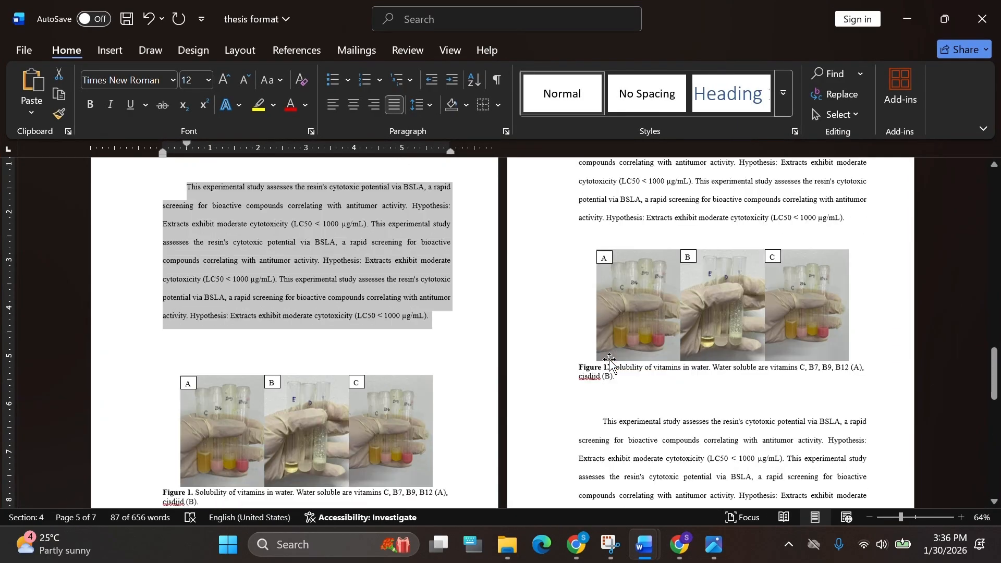